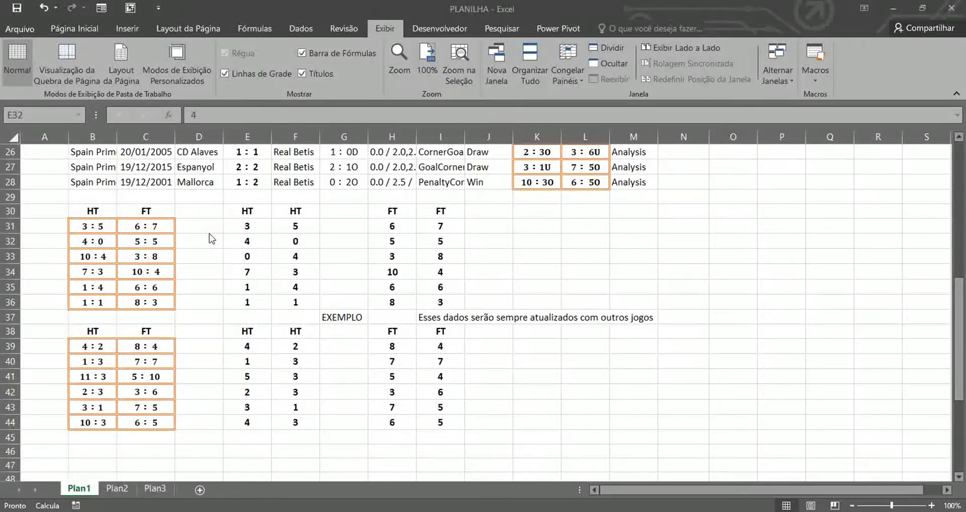
Inspect the half-time and full-time score formulas in B31 and C31 and the goal cells E31:F31
{"action": "left_click", "coordinate": [245, 237]}
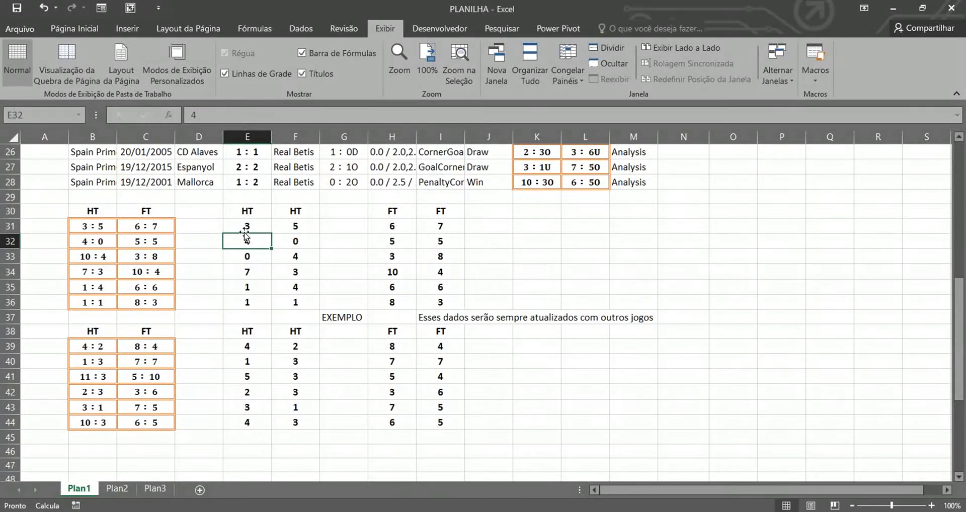
{"action": "left_click", "coordinate": [106, 226]}
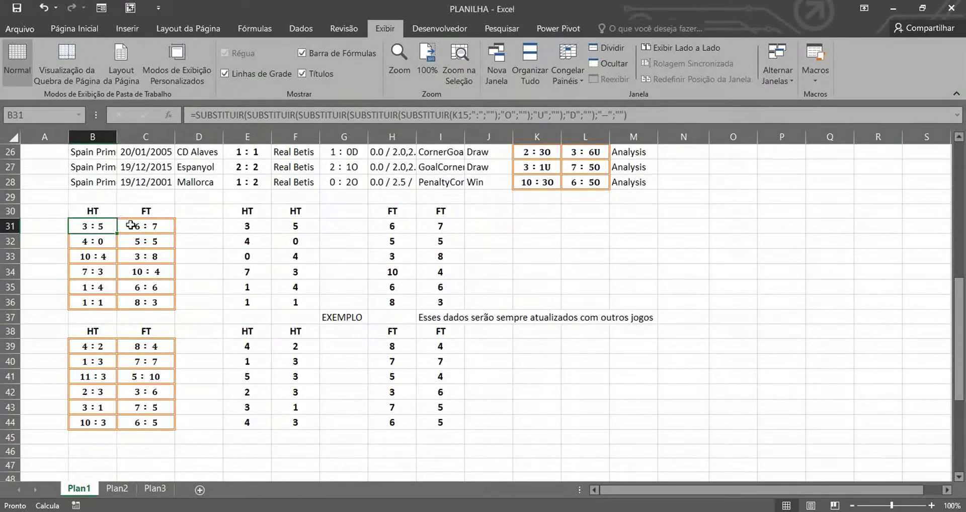
{"action": "left_click", "coordinate": [131, 224]}
{"action": "left_click", "coordinate": [244, 229]}
{"action": "left_click", "coordinate": [276, 226]}
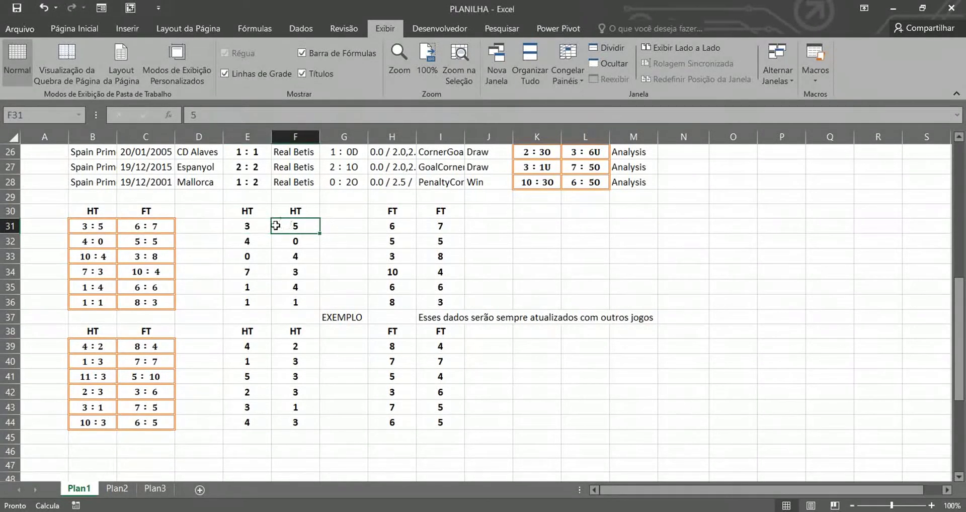
Enter =LOCALIZAR(":";B31;1) in E31, which returns #VALOR!
{"action": "left_click", "coordinate": [246, 227]}
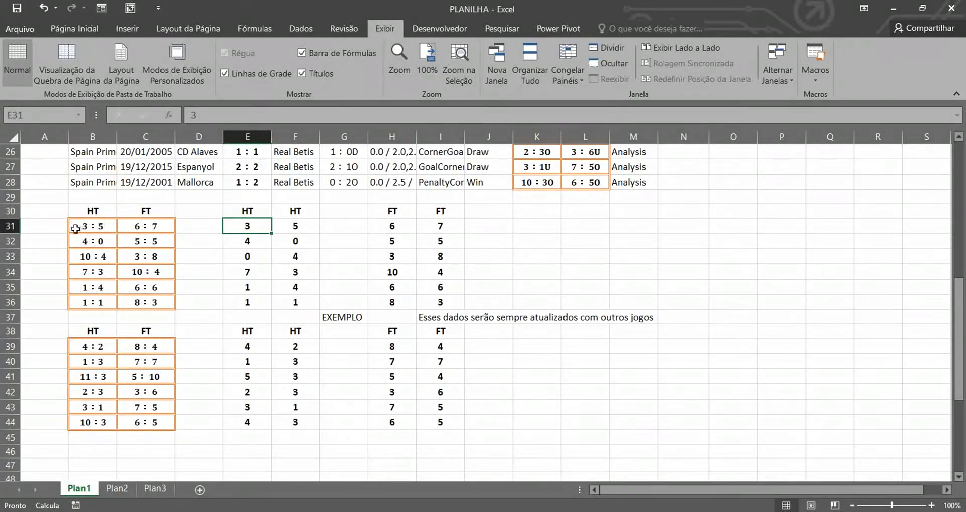
{"action": "type", "text": "=localiza"}
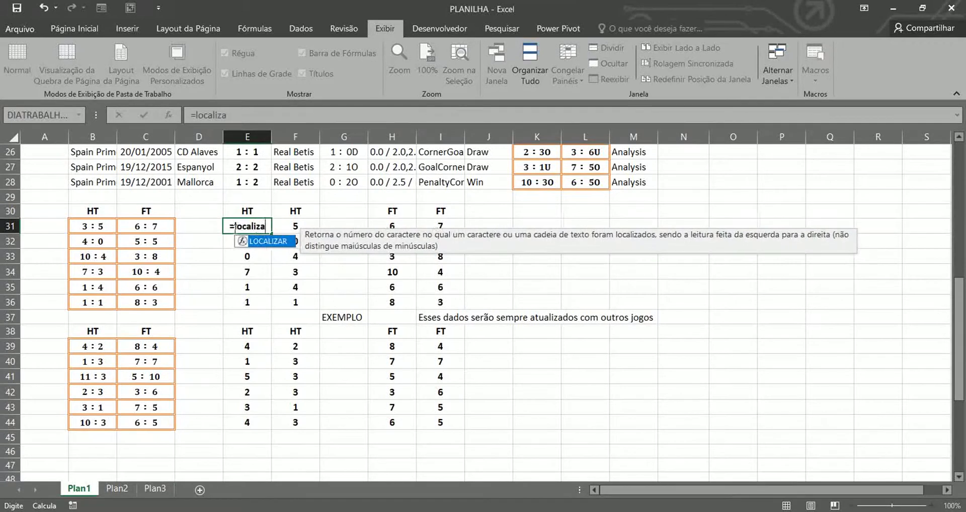
{"action": "type", "text": "r(\""}
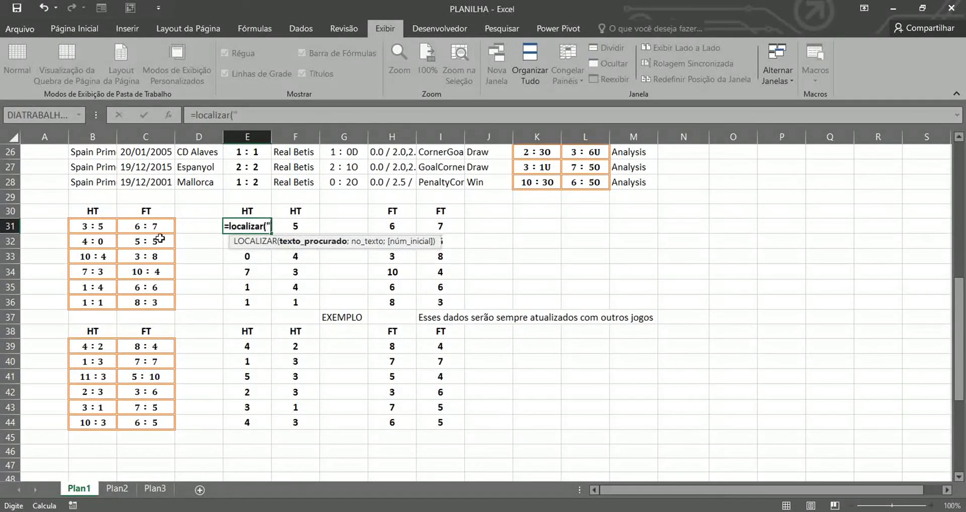
{"action": "type", "text": ":\""}
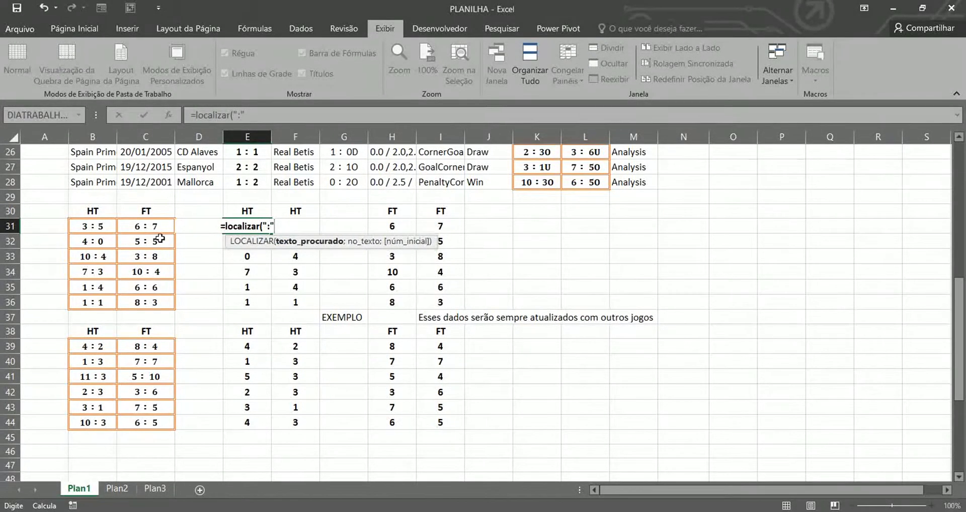
{"action": "type", "text": ";"}
{"action": "left_click", "coordinate": [81, 226]}
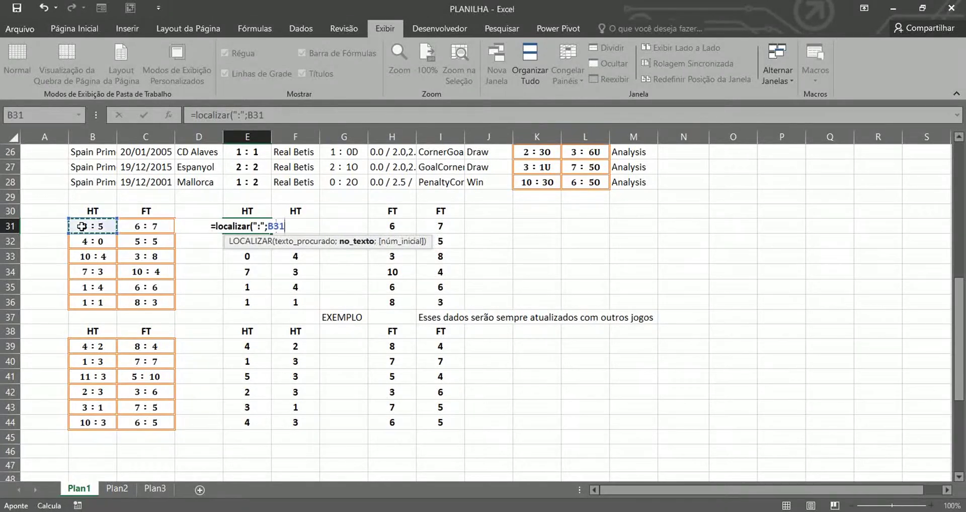
{"action": "type", "text": ";1)"}
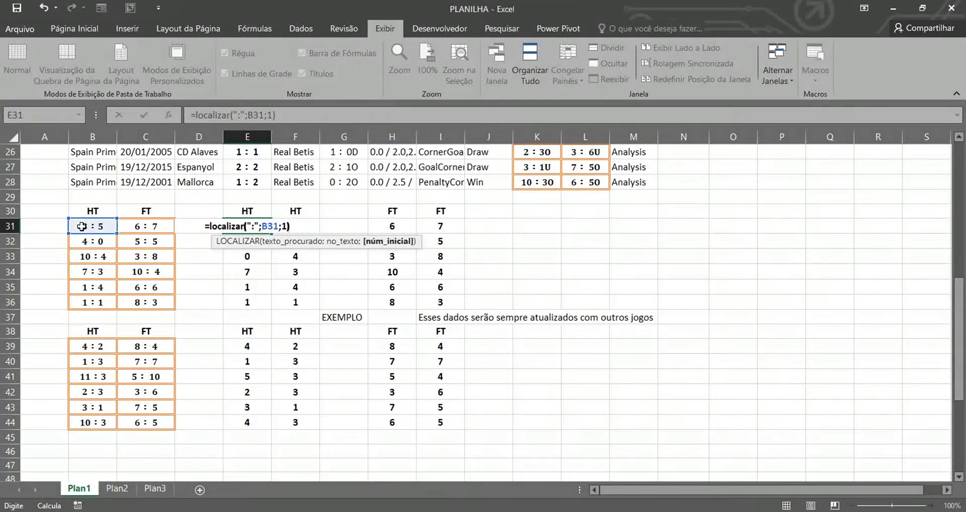
{"action": "key", "text": "ctrl+Return"}
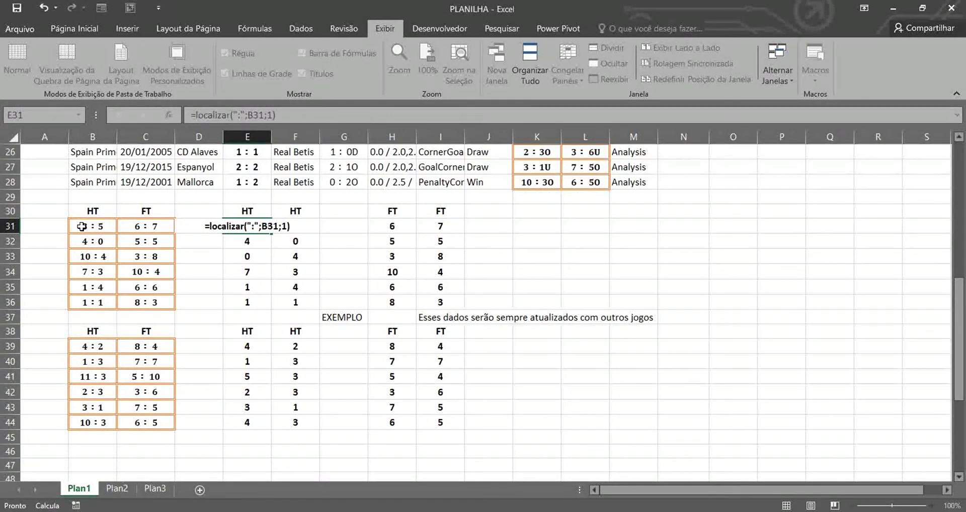
{"action": "key", "text": "Return"}
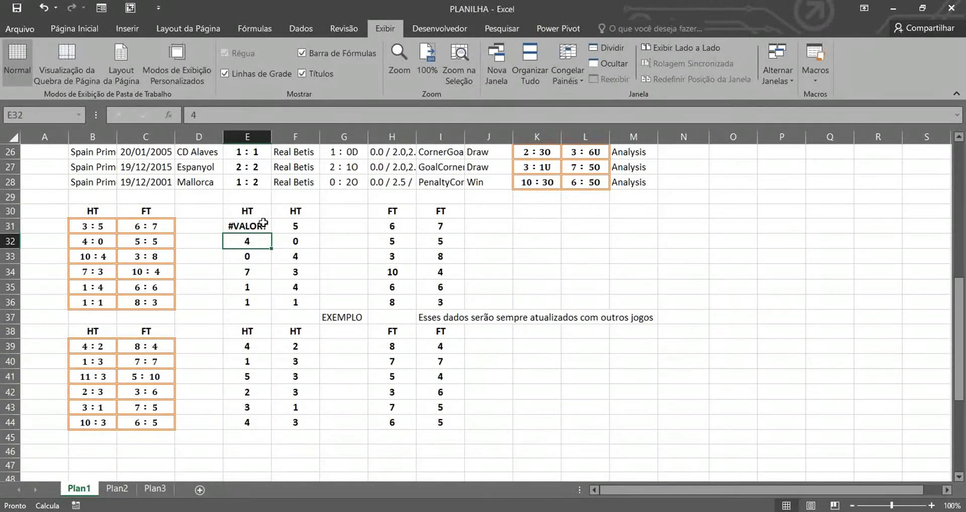
{"action": "left_click", "coordinate": [262, 225]}
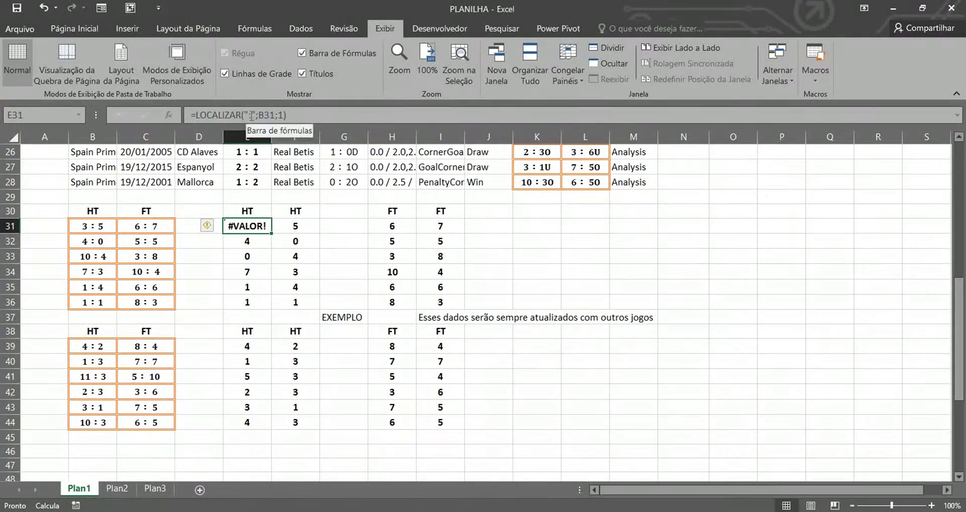
Change E31's search text from ":" to "3" so LOCALIZAR returns 1
{"action": "left_click", "coordinate": [252, 115]}
{"action": "key", "text": "BackSpace"}
{"action": "type", "text": "3"}
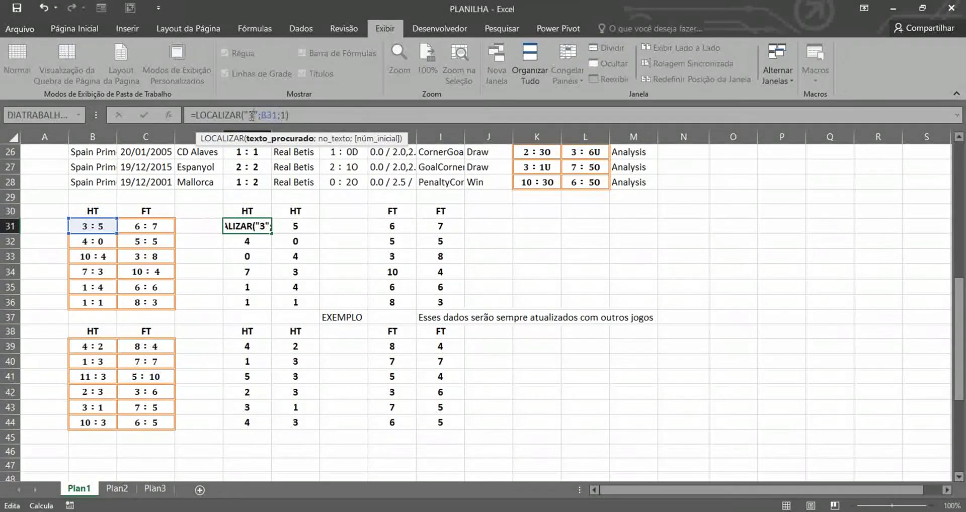
{"action": "key", "text": "Return"}
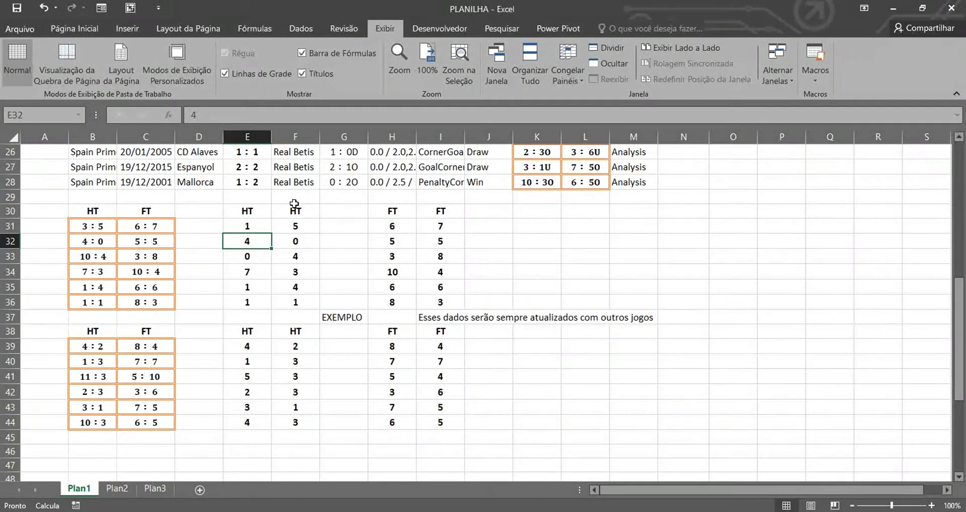
{"action": "left_click", "coordinate": [80, 227]}
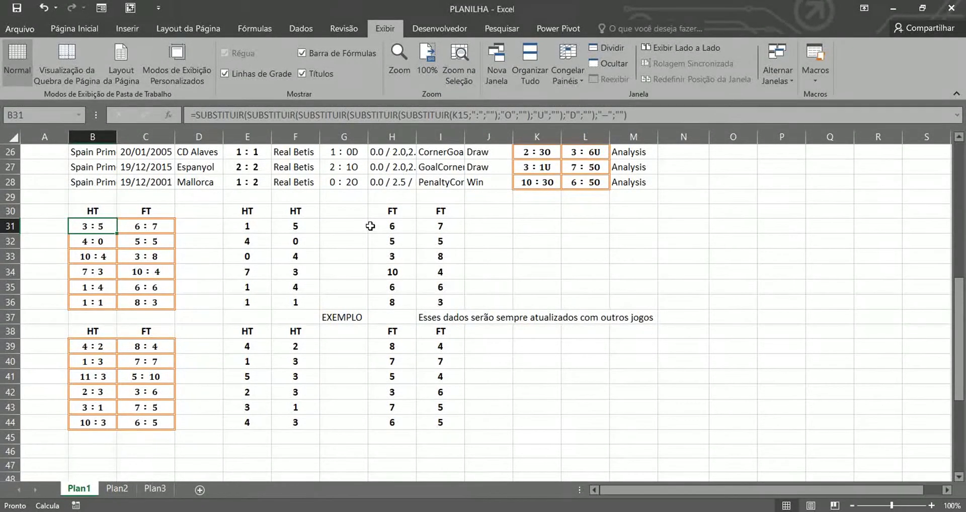
Examine the separator inside K28's "10 : 30" score without changing it
{"action": "left_click", "coordinate": [549, 183]}
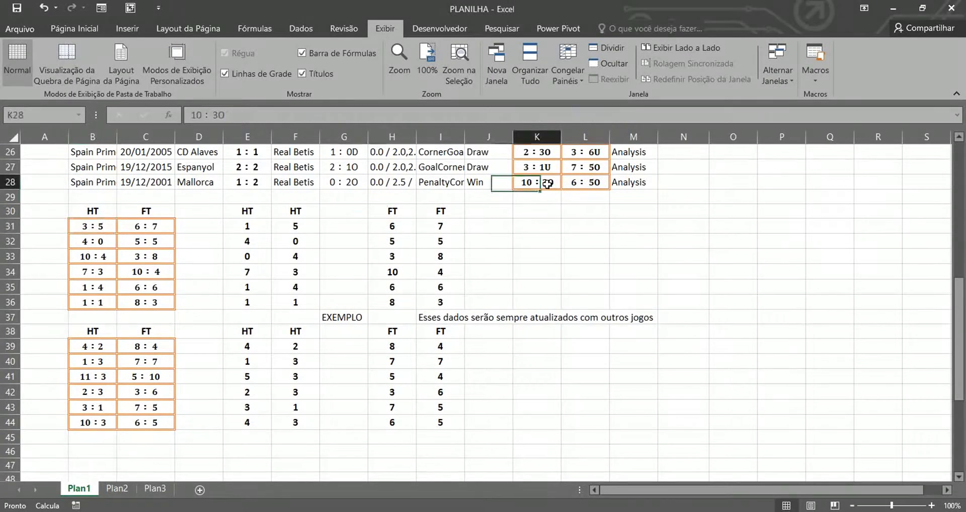
{"action": "double_click", "coordinate": [206, 115]}
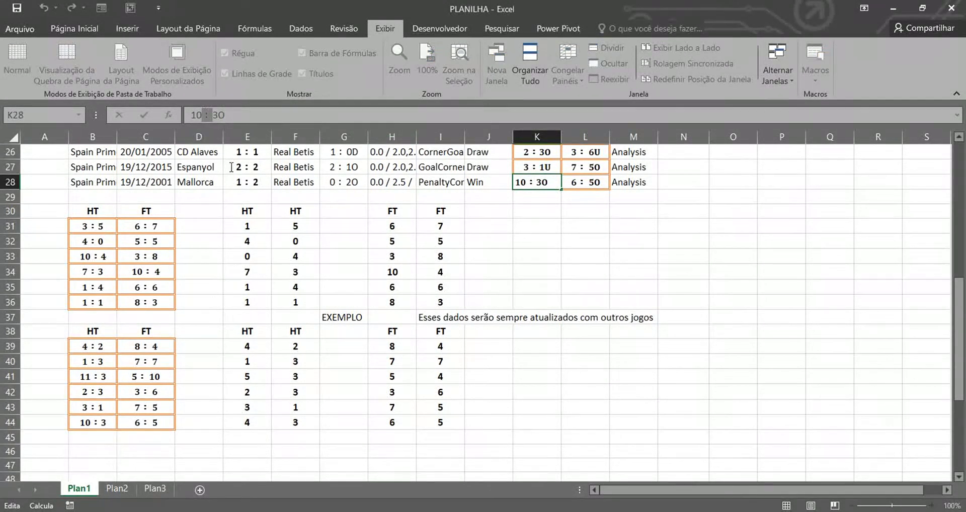
{"action": "key", "text": "Escape"}
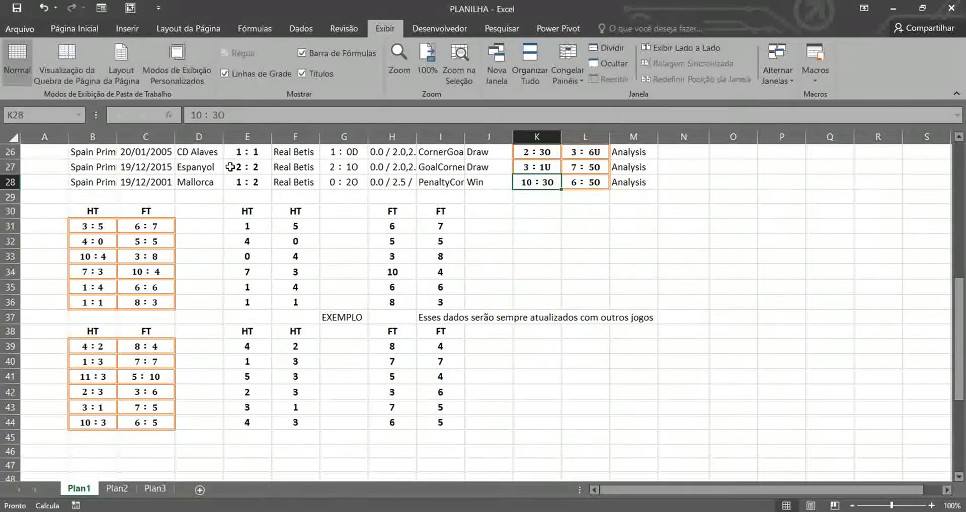
Make E31's LOCALIZAR search B31 for " : " so it returns 2
{"action": "left_click", "coordinate": [242, 226]}
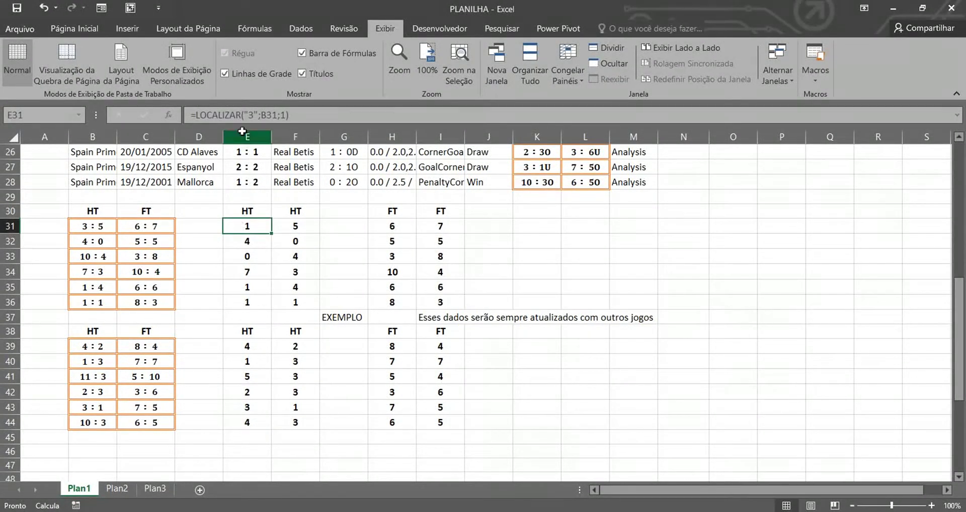
{"action": "left_click", "coordinate": [258, 114]}
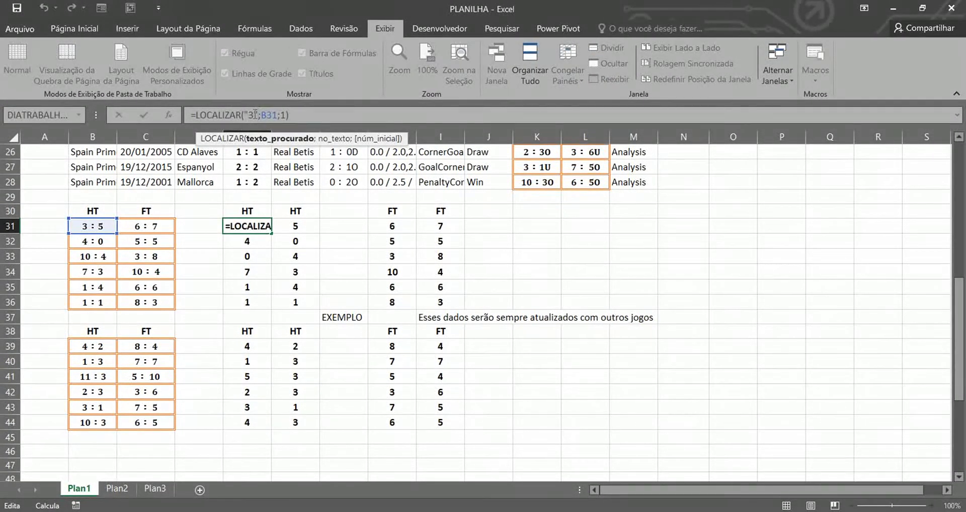
{"action": "key", "text": "BackSpace"}
{"action": "type", "text": ":"}
{"action": "key", "text": "ctrl+Return"}
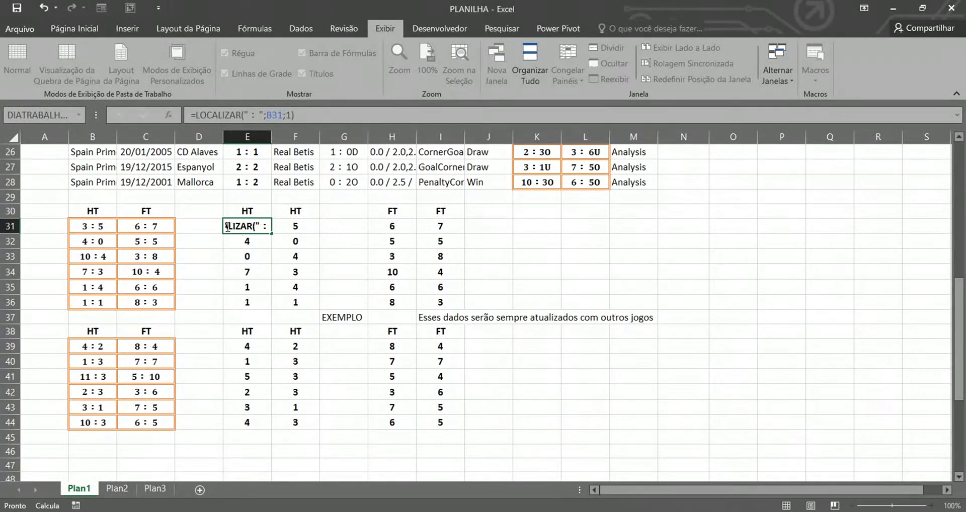
{"action": "key", "text": "Return"}
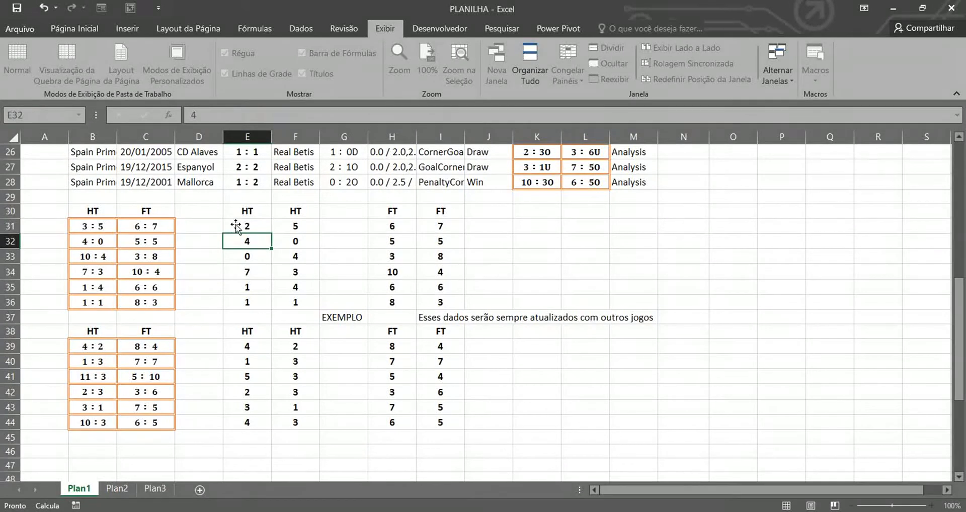
{"action": "left_click", "coordinate": [238, 226]}
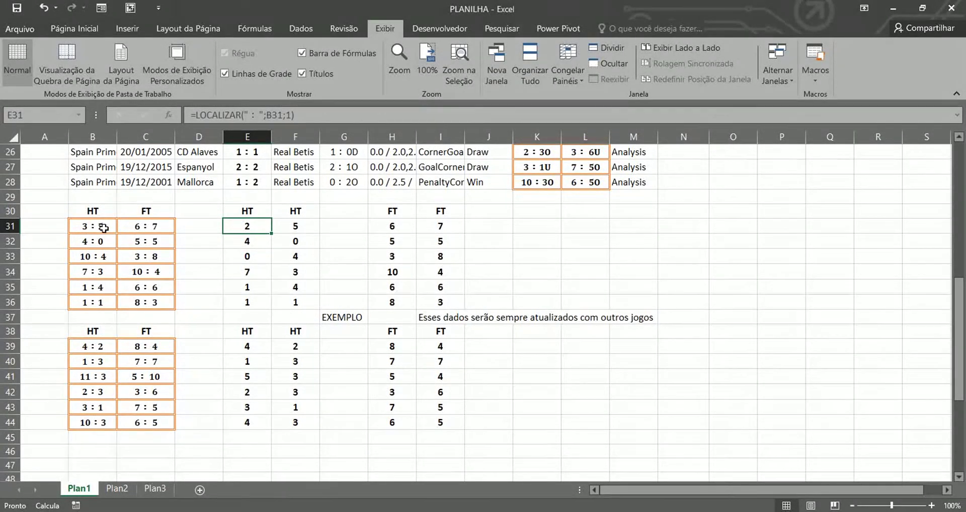
Wrap E31's LOCALIZAR in EXT.TEXTO(B31;1;…) to extract the score text up to the separator
{"action": "left_click", "coordinate": [198, 115]}
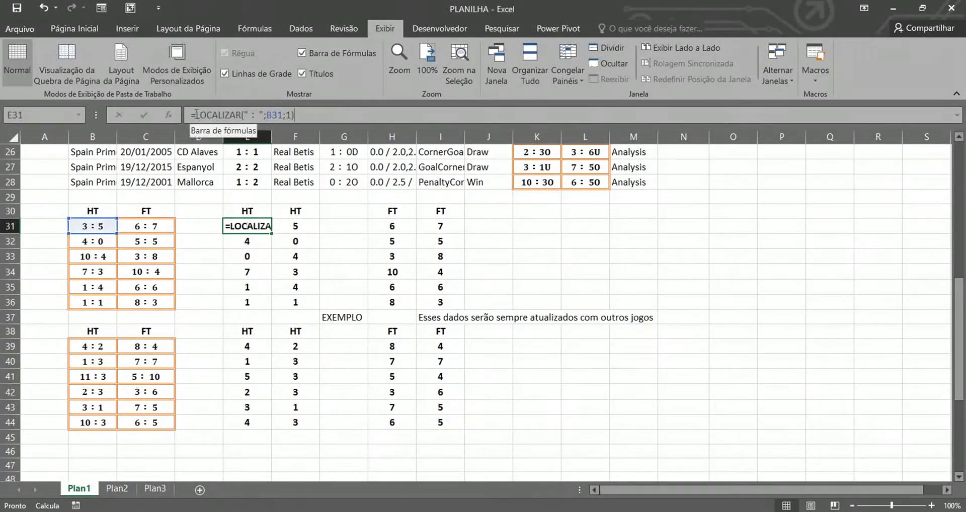
{"action": "type", "text": "ext"}
{"action": "type", "text": "."}
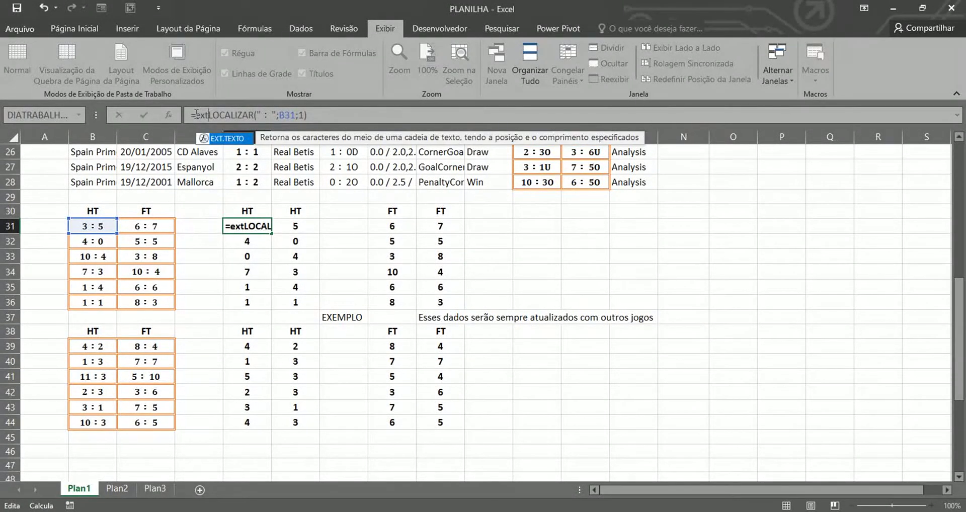
{"action": "type", "text": "texto"}
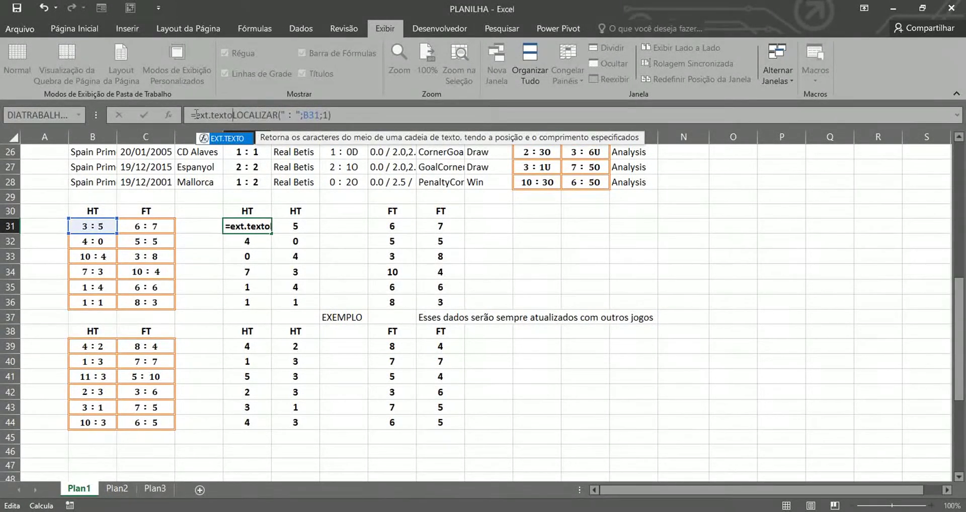
{"action": "type", "text": "("}
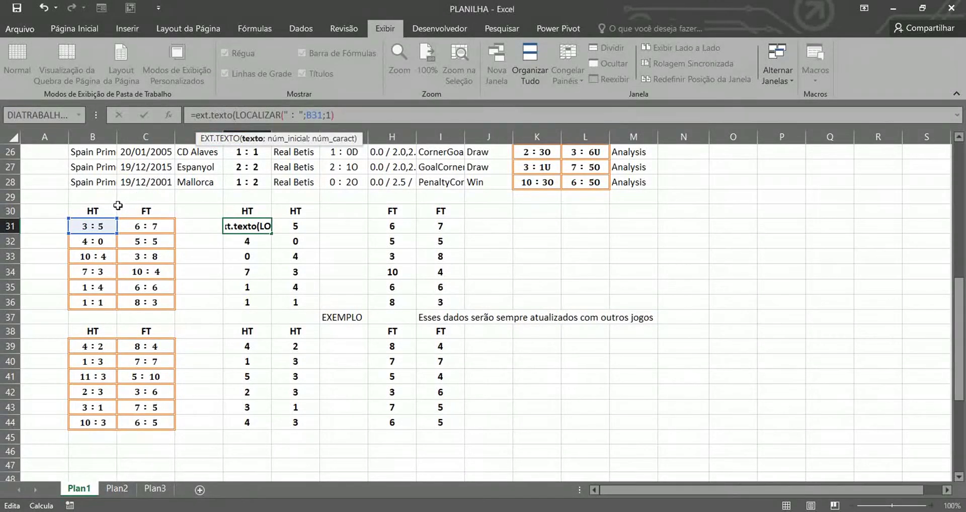
{"action": "left_click", "coordinate": [101, 225]}
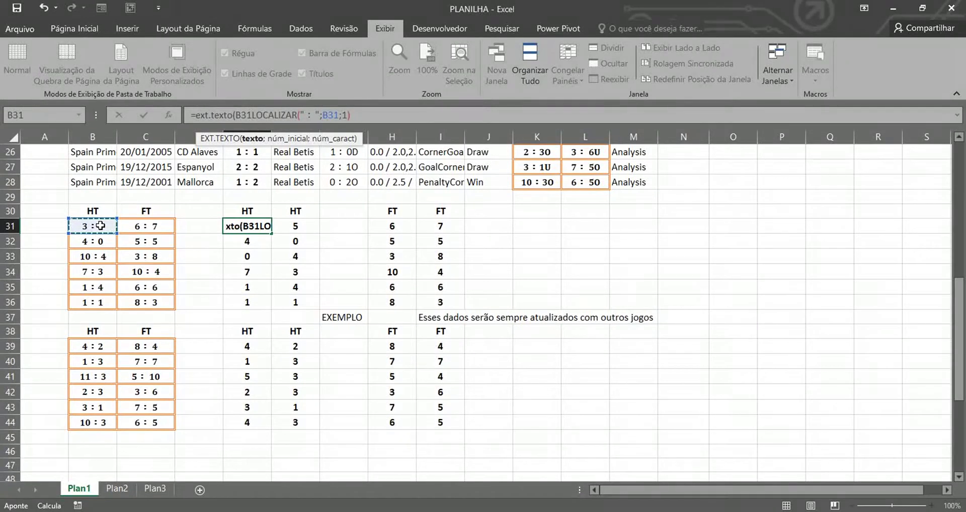
{"action": "type", "text": ";"}
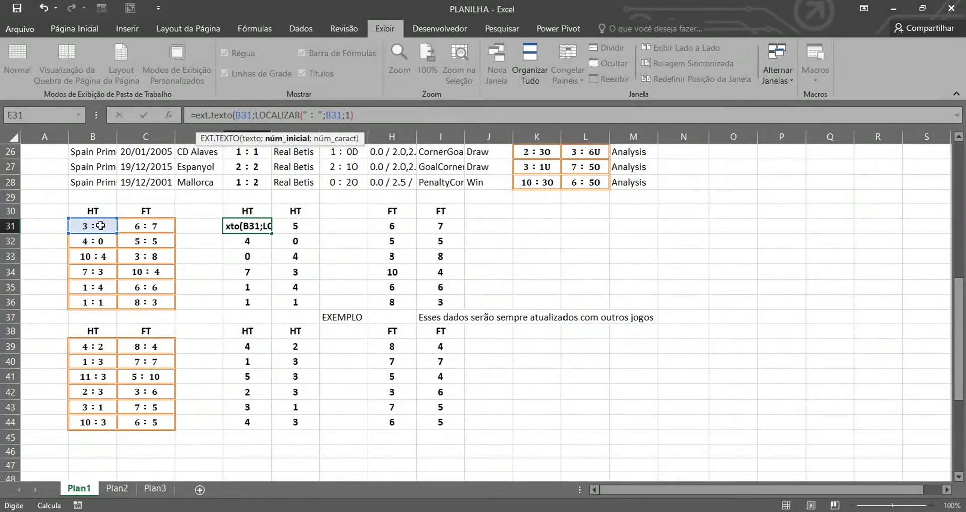
{"action": "type", "text": "1"}
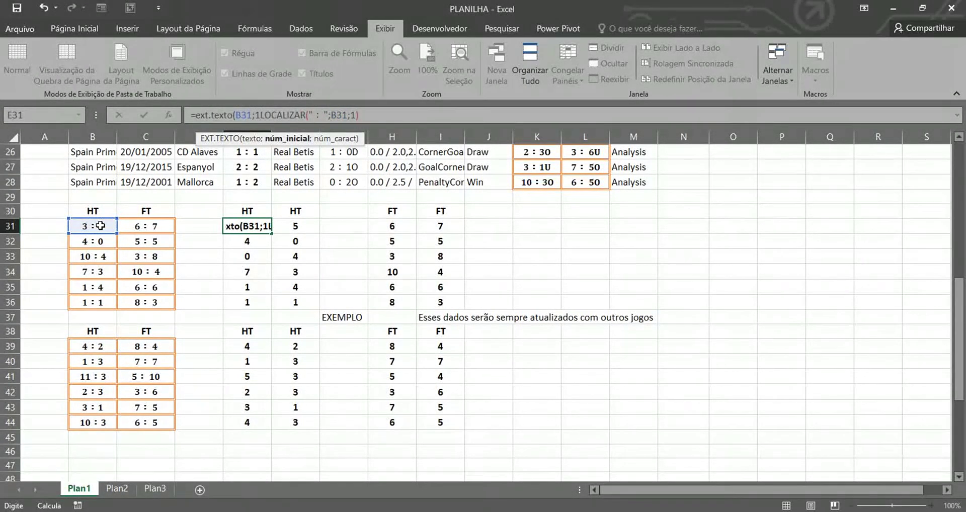
{"action": "type", "text": ";"}
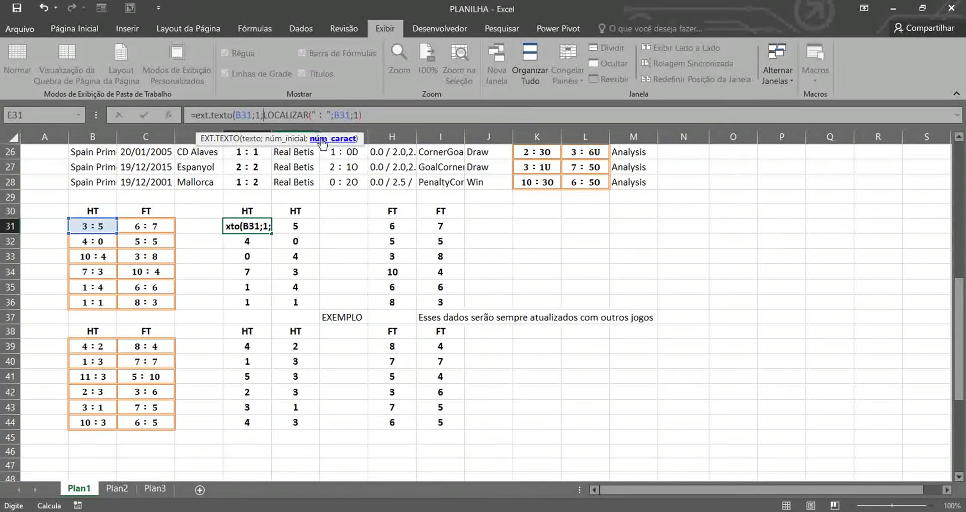
{"action": "left_click", "coordinate": [374, 113]}
{"action": "type", "text": ")"}
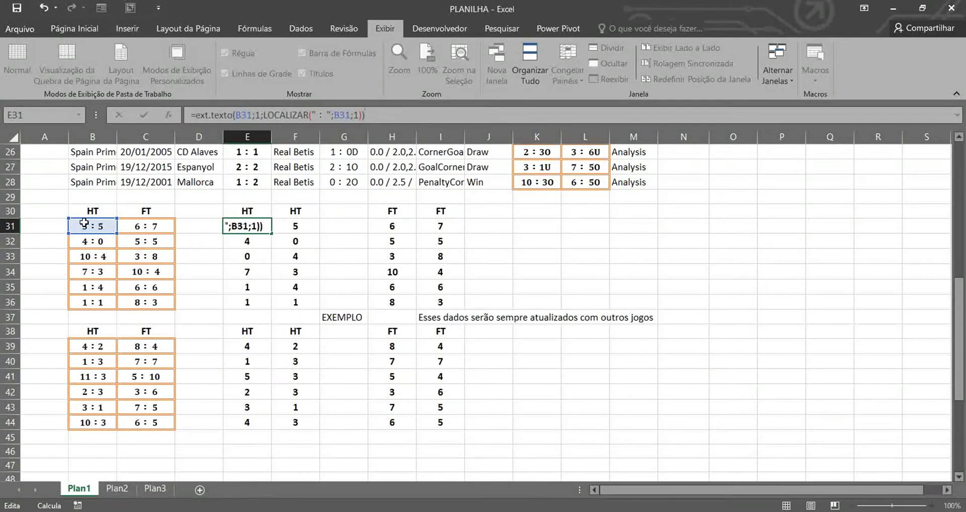
{"action": "left_click", "coordinate": [144, 115]}
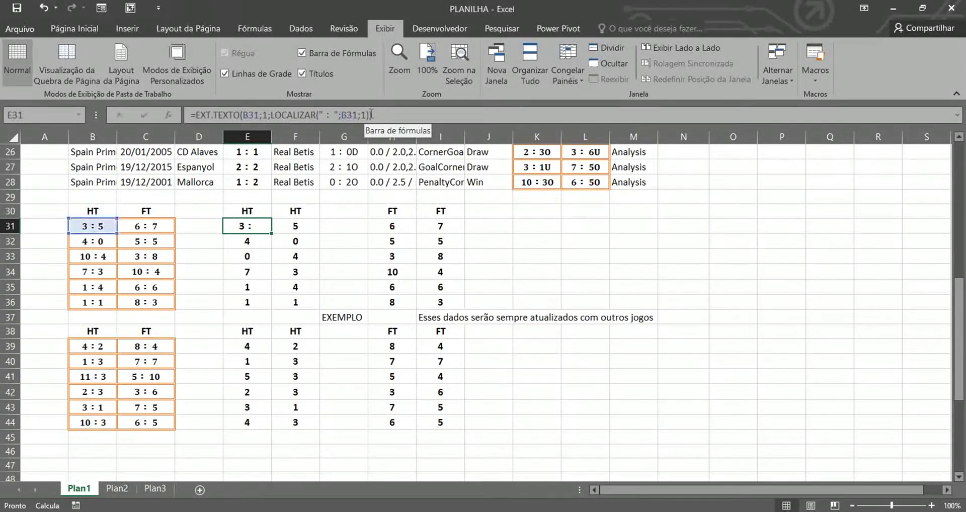
{"action": "left_click", "coordinate": [372, 115]}
Append -1 to E31's formula and fill it to E36, giving home goals 3, 4, 10, 7, 1, 1
{"action": "type", "text": "-1)"}
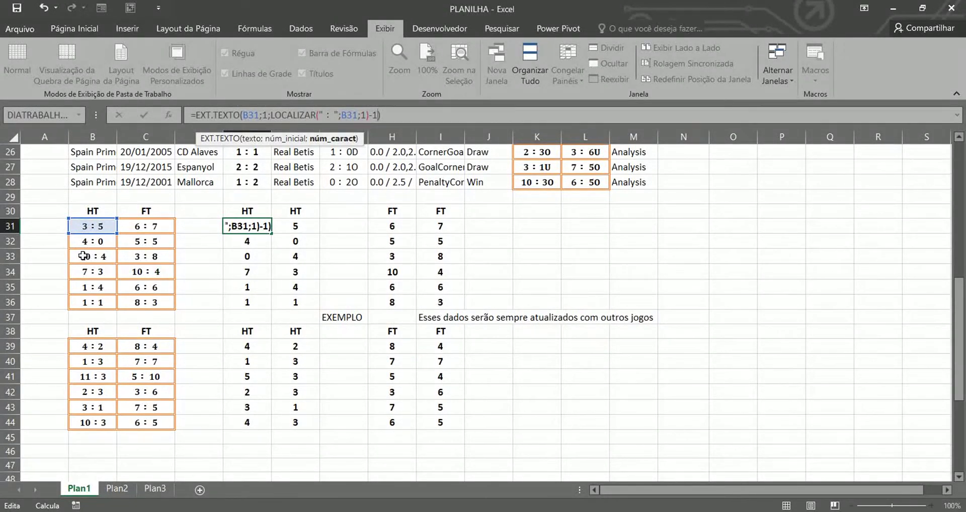
{"action": "key", "text": "Return"}
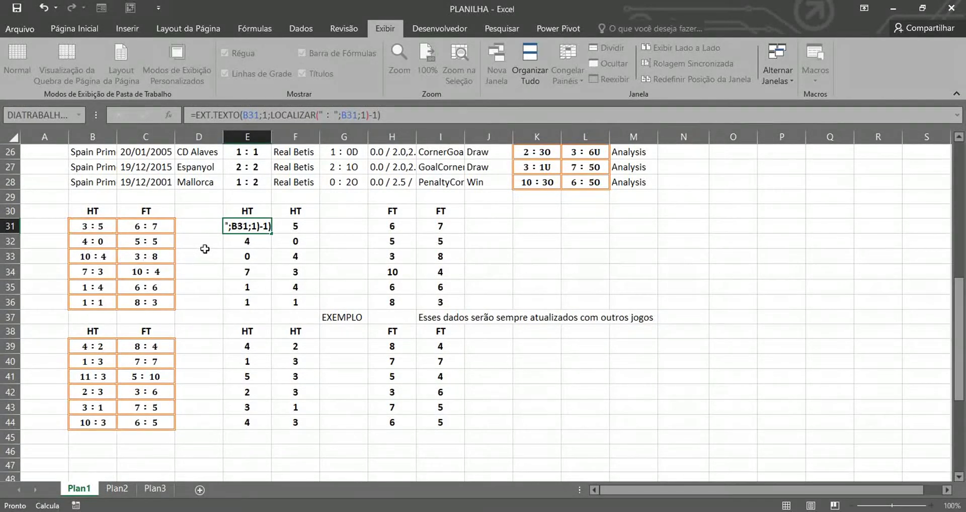
{"action": "left_click", "coordinate": [258, 229]}
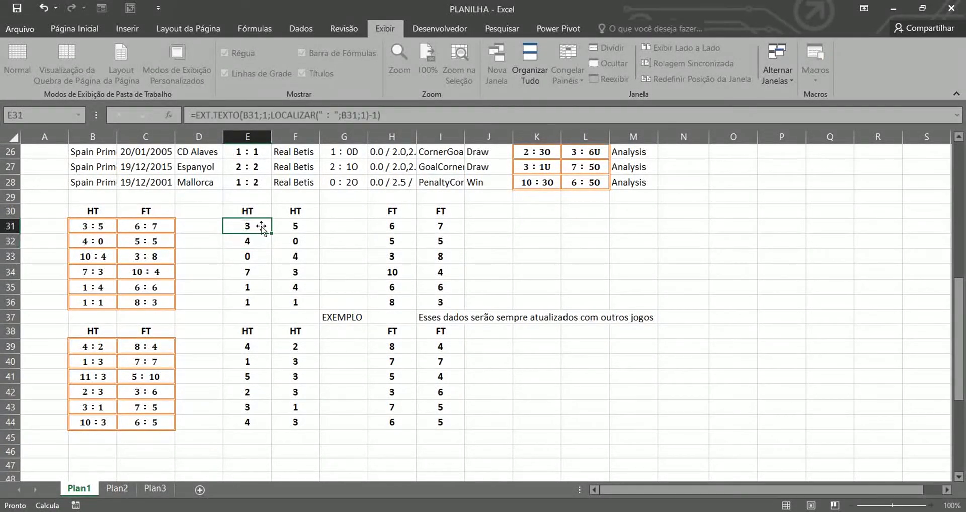
{"action": "left_click_drag", "start_coordinate": [272, 233], "coordinate": [257, 307]}
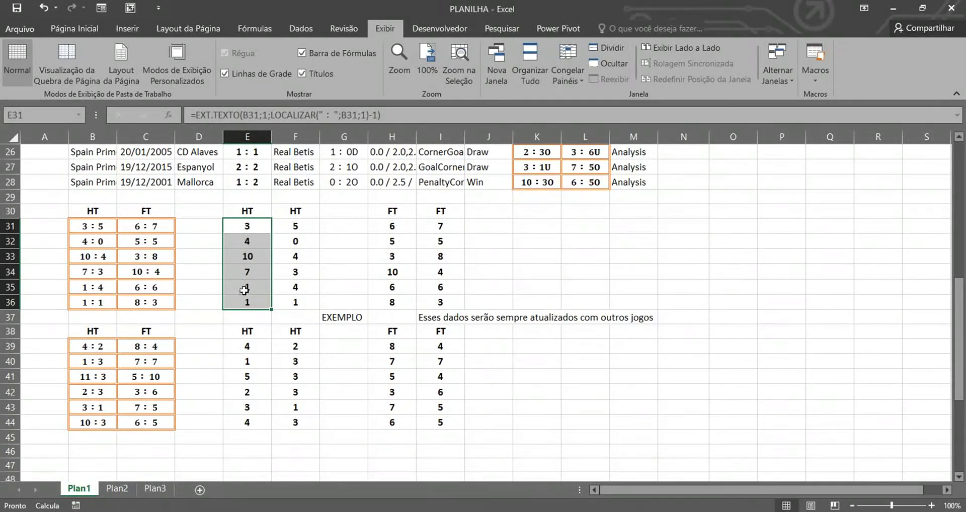
{"action": "left_click", "coordinate": [251, 225]}
Copy E31's formula into F31 and make its start position the separator position +1
{"action": "triple_click", "coordinate": [395, 115]}
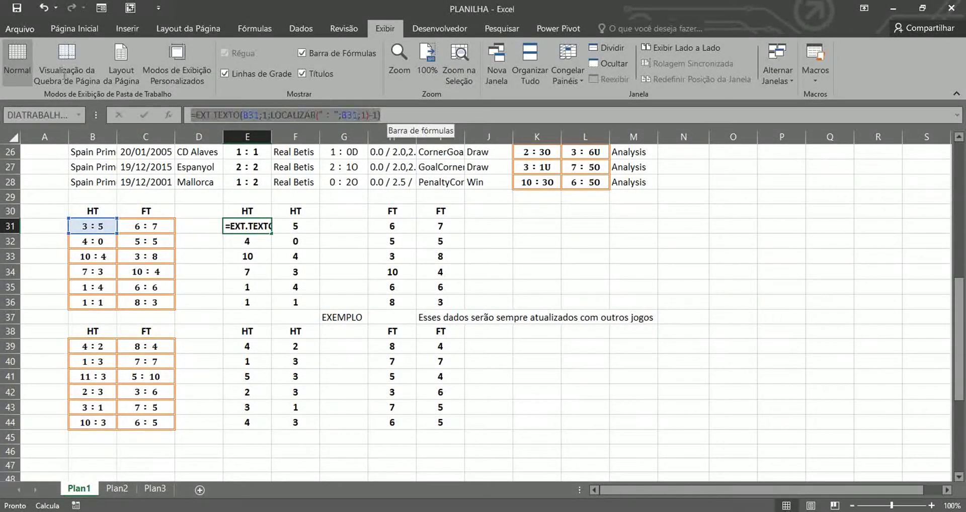
{"action": "key", "text": "ctrl+c"}
{"action": "key", "text": "Tab"}
{"action": "key", "text": "ctrl+v"}
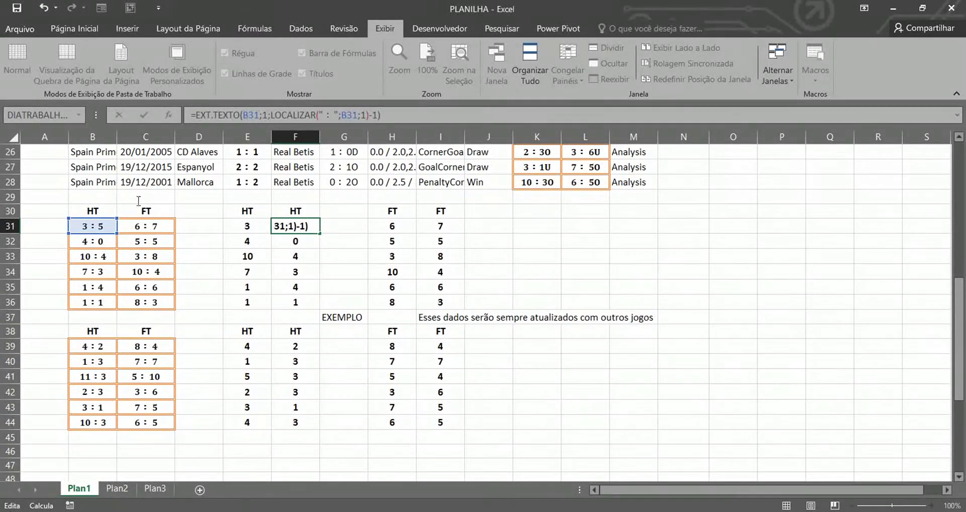
{"action": "double_click", "coordinate": [256, 113]}
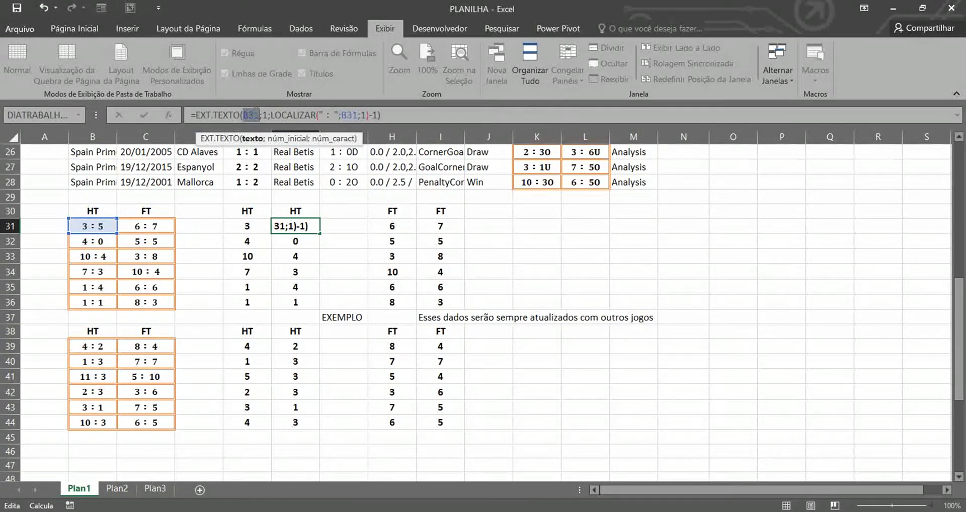
{"action": "left_click", "coordinate": [268, 115]}
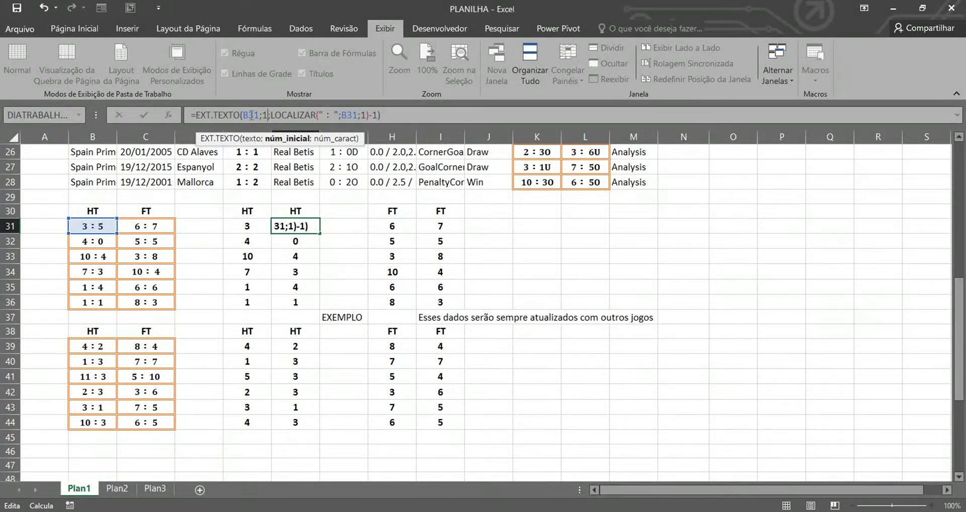
{"action": "key", "text": "BackSpace"}
{"action": "key", "text": "BackSpace"}
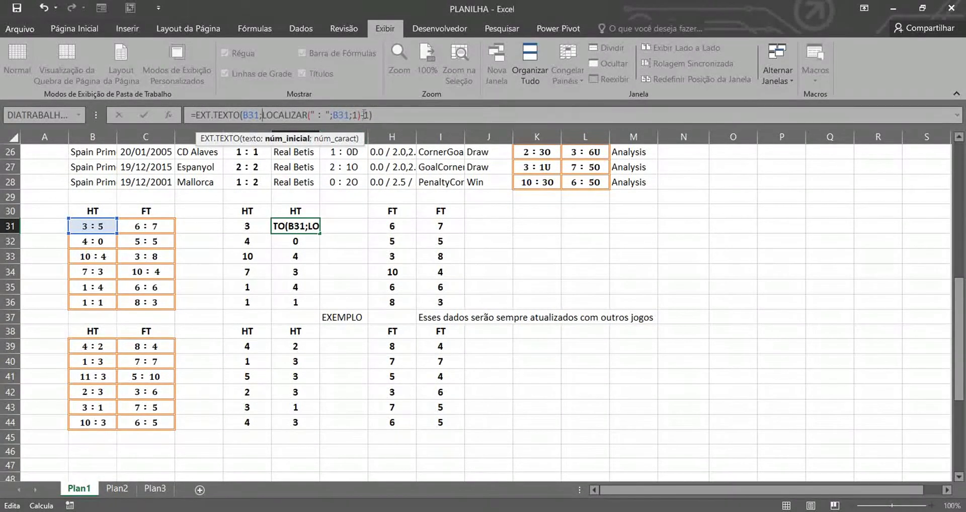
{"action": "left_click", "coordinate": [364, 114]}
{"action": "type", "text": "+1"}
{"action": "type", "text": ";n"}
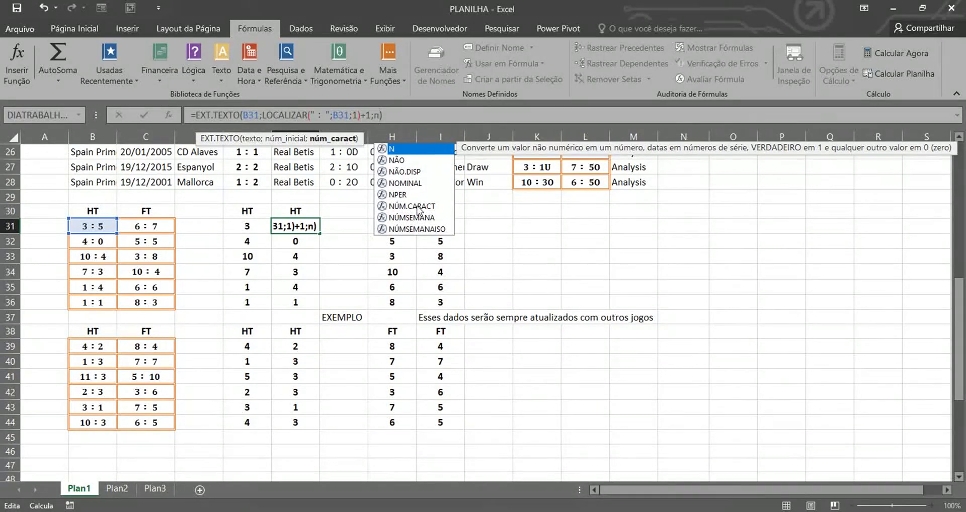
Set the length to NÚM.CARACT(B31) minus the separator position and fill F31:F36 with away goals
{"action": "left_click", "coordinate": [417, 207]}
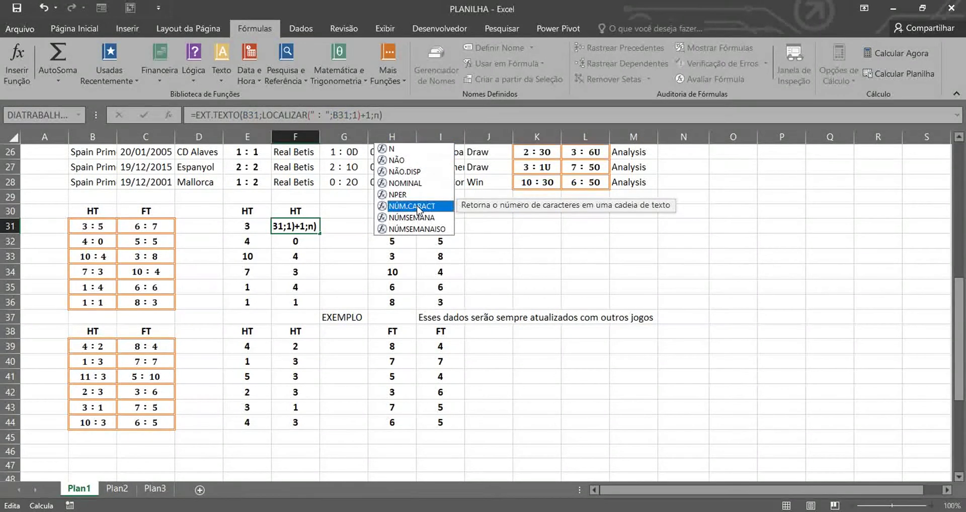
{"action": "double_click", "coordinate": [417, 208]}
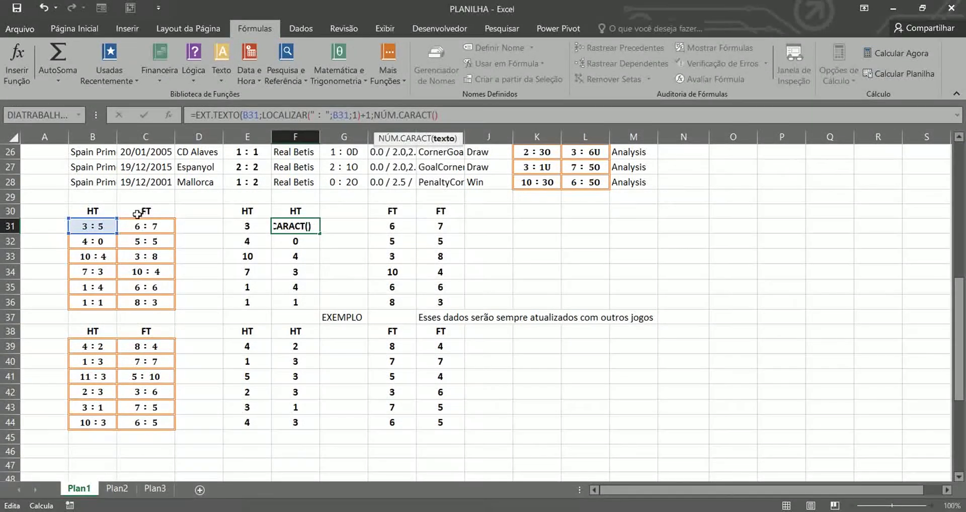
{"action": "left_click", "coordinate": [99, 225]}
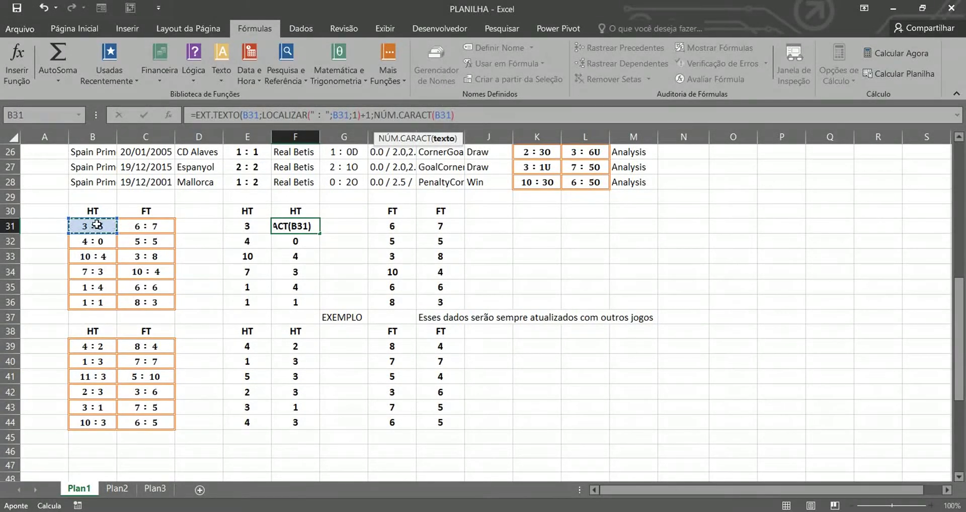
{"action": "type", "text": ")"}
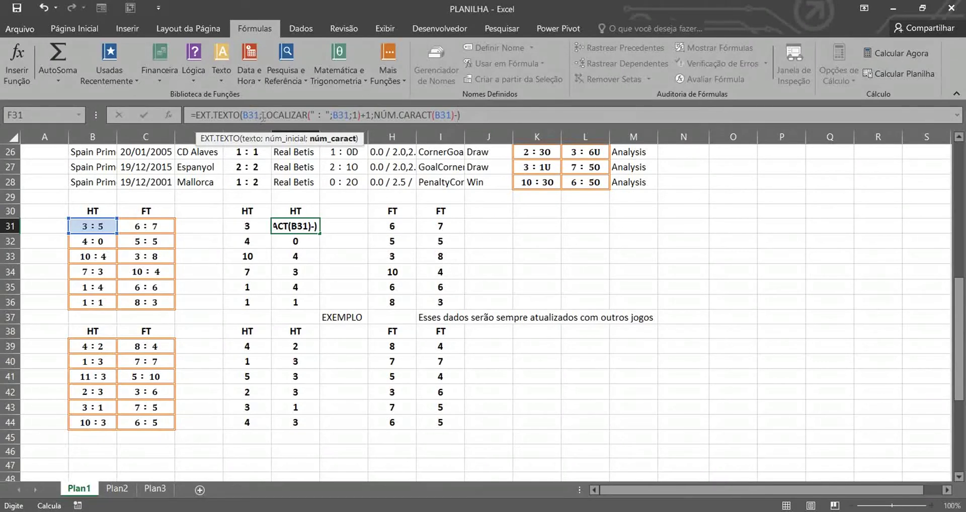
{"action": "left_click_drag", "start_coordinate": [263, 116], "coordinate": [359, 116]}
{"action": "key", "text": "ctrl+c"}
{"action": "left_click", "coordinate": [314, 226]}
{"action": "key", "text": "ctrl+v"}
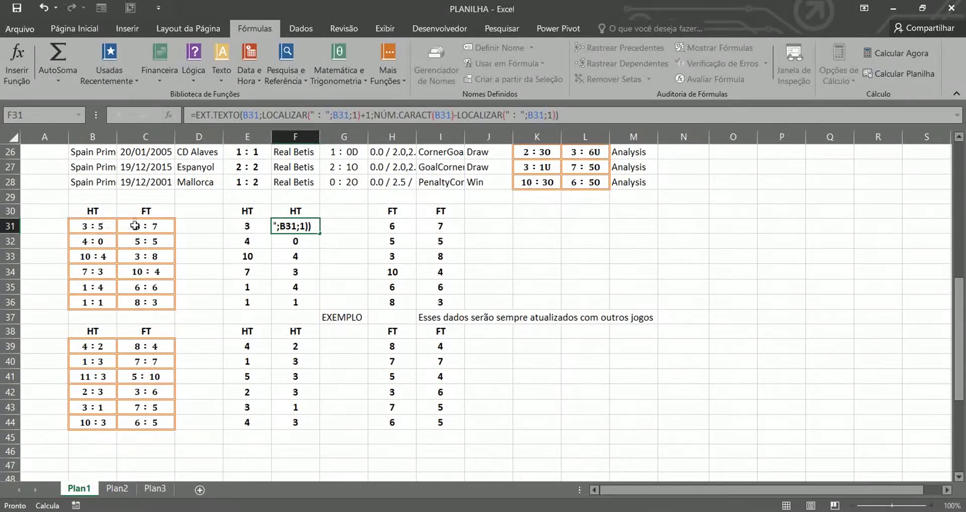
{"action": "key", "text": "ctrl+Return"}
{"action": "key", "text": "ctrl+shift+Down"}
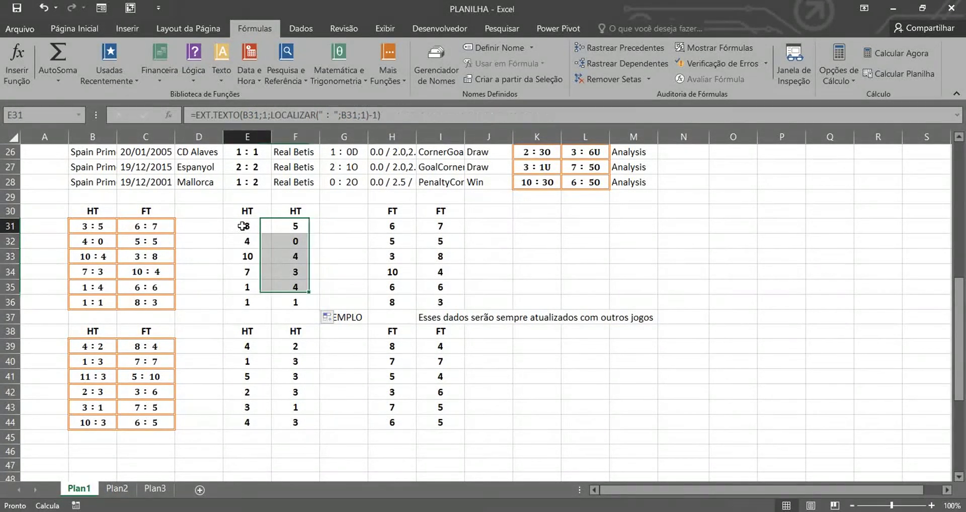
Copy the E31:F36 split formulas to E39:F44 (4-2, 1-3, 11-3, 2-3, 3-1, 10-3) and recopy that range
{"action": "left_click_drag", "start_coordinate": [246, 226], "coordinate": [289, 302]}
{"action": "key", "text": "ctrl+c"}
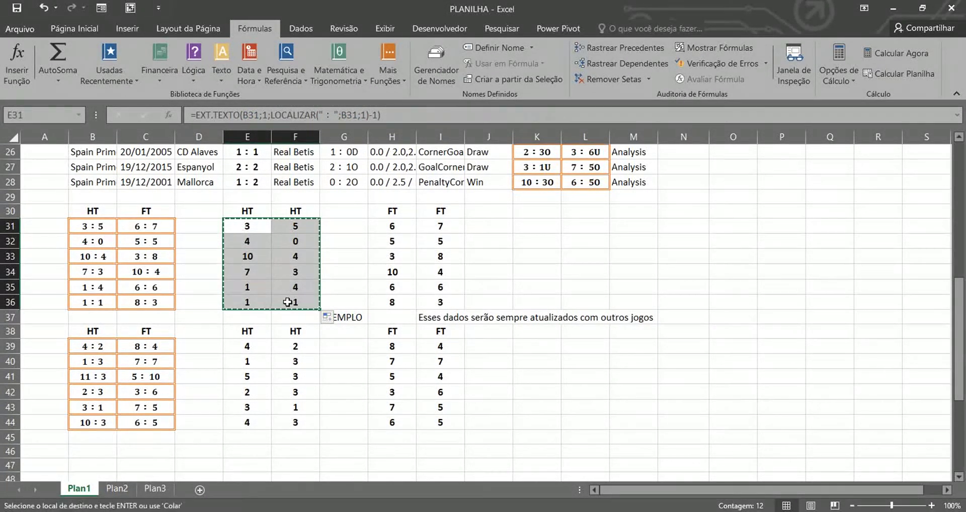
{"action": "left_click", "coordinate": [242, 349]}
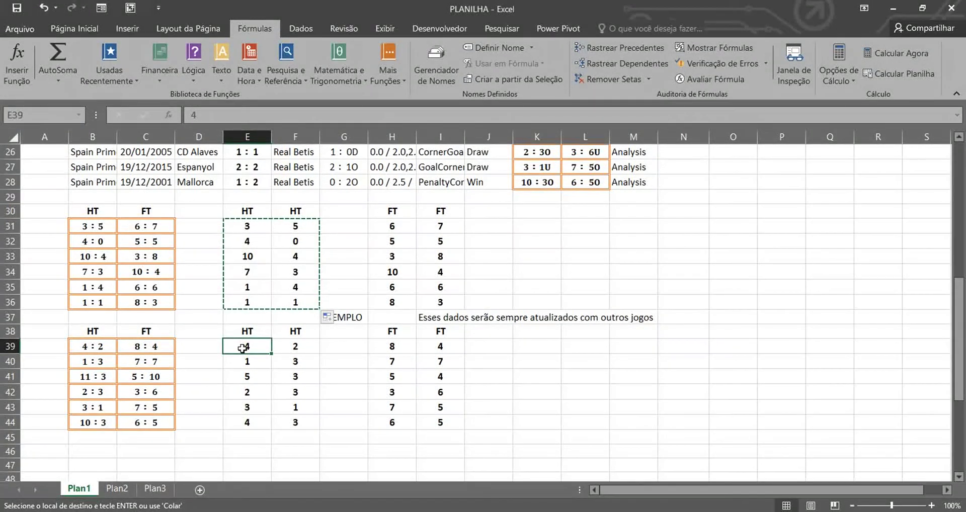
{"action": "key", "text": "ctrl+v"}
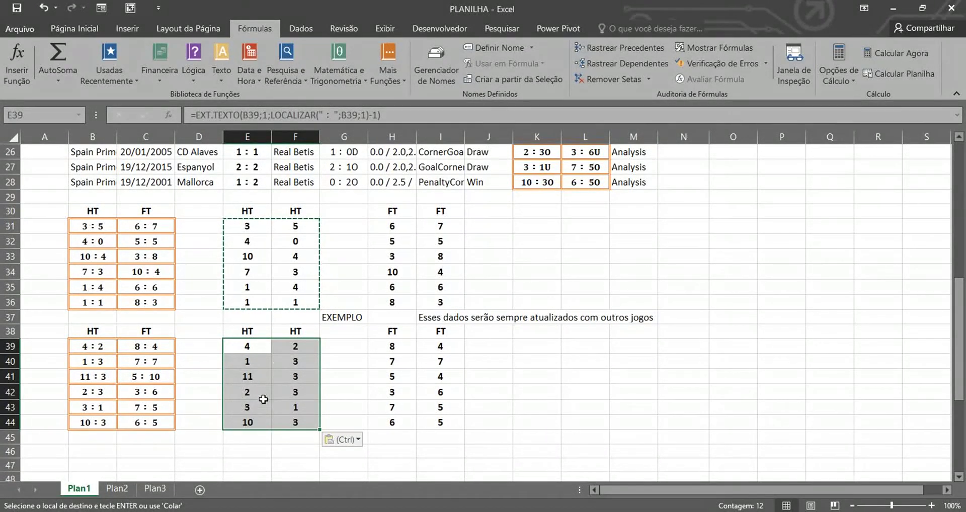
{"action": "left_click", "coordinate": [279, 351]}
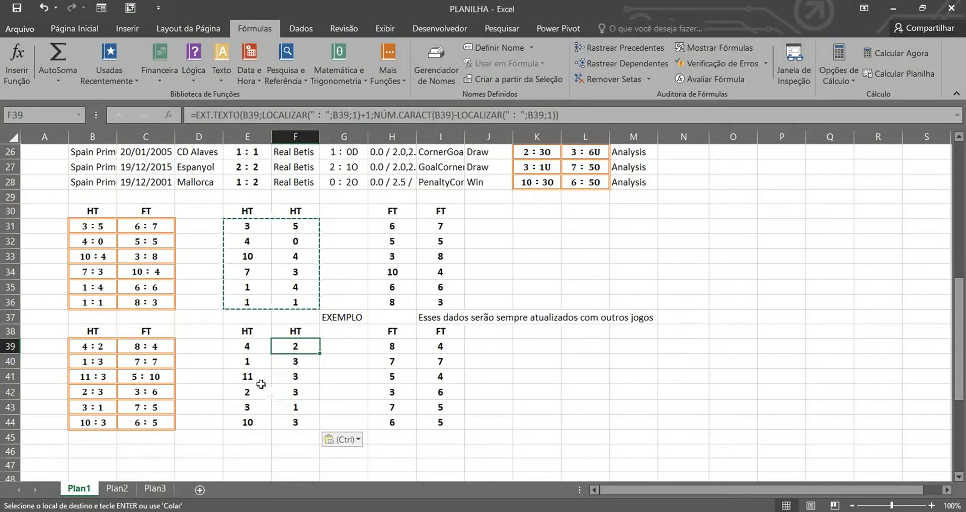
{"action": "left_click_drag", "start_coordinate": [251, 347], "coordinate": [296, 424]}
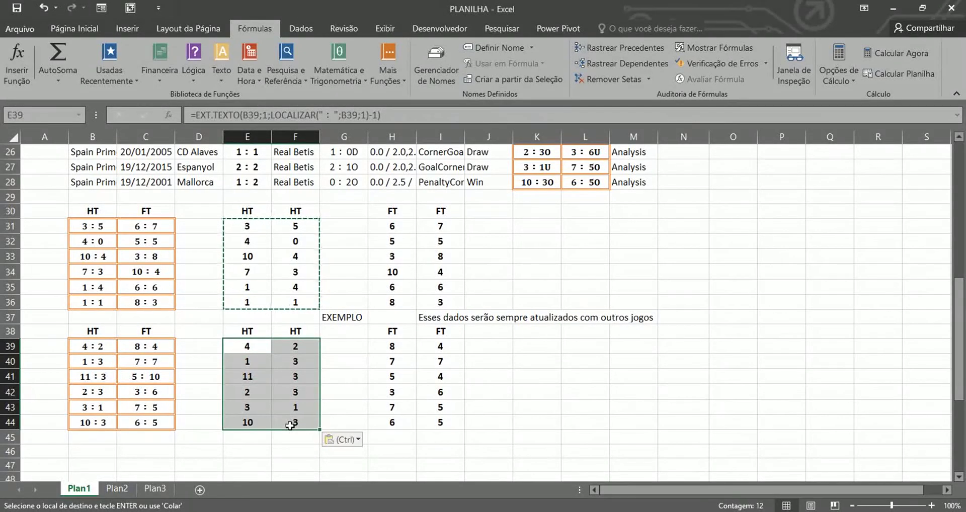
{"action": "key", "text": "ctrl+c"}
Paste the formulas at H39 and point H39's home-goal formula at the full-time score in C39
{"action": "left_click", "coordinate": [386, 349]}
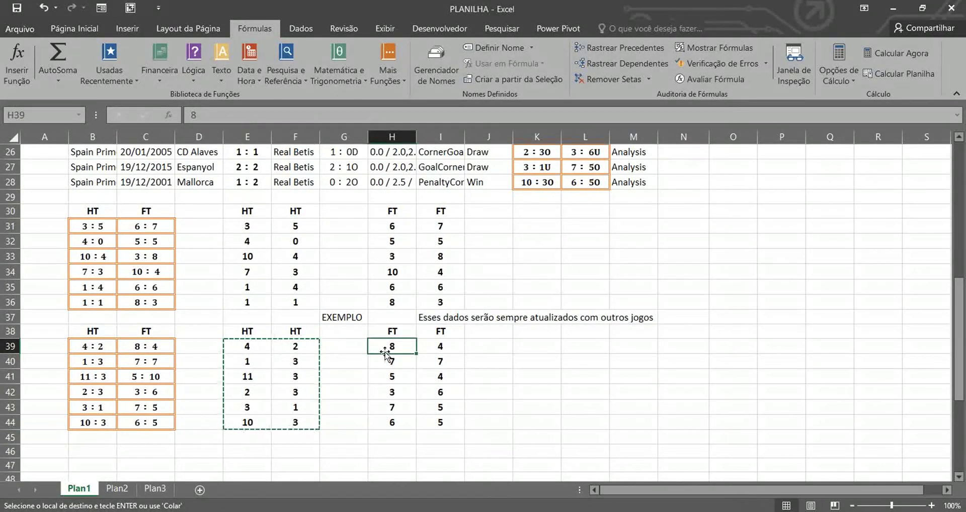
{"action": "key", "text": "ctrl+v"}
{"action": "double_click", "coordinate": [385, 349]}
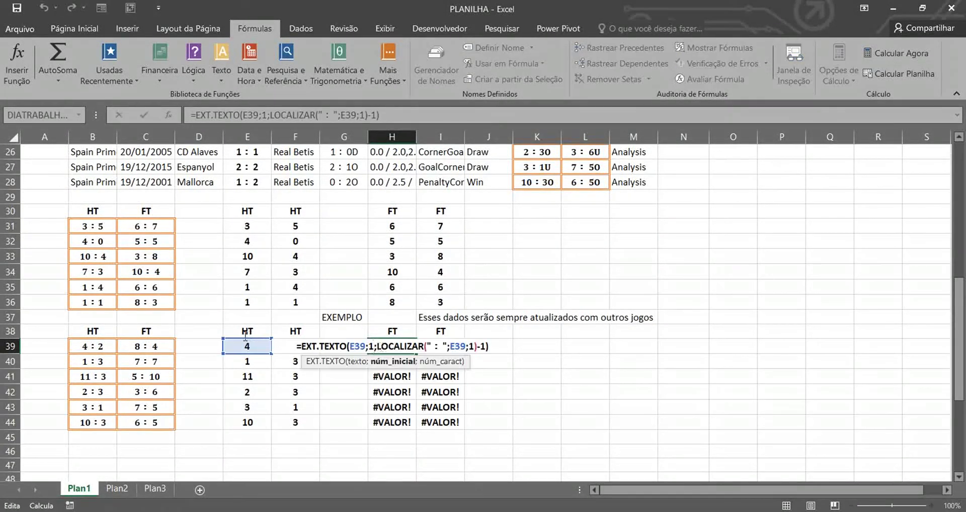
{"action": "left_click", "coordinate": [170, 344]}
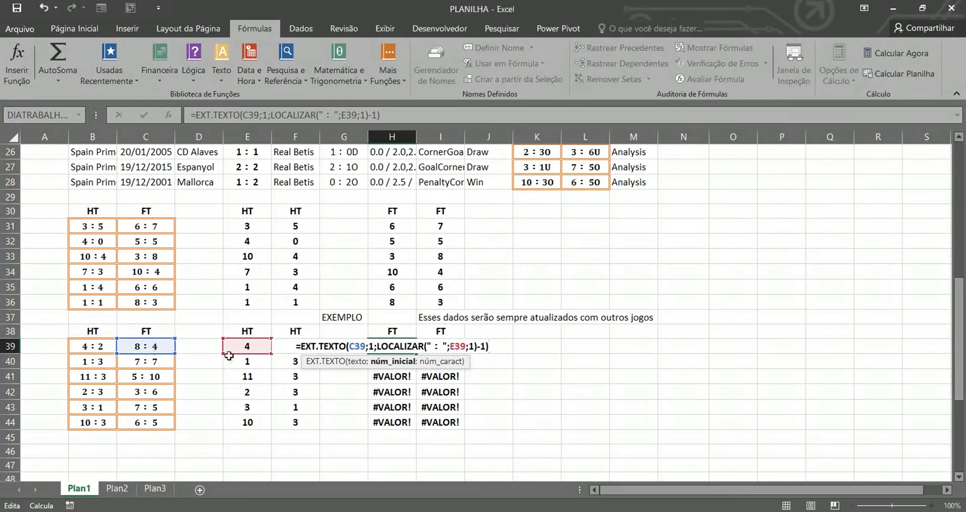
{"action": "key", "text": "ctrl+Return"}
{"action": "type", "text": "C"}
{"action": "left_click", "coordinate": [392, 114]}
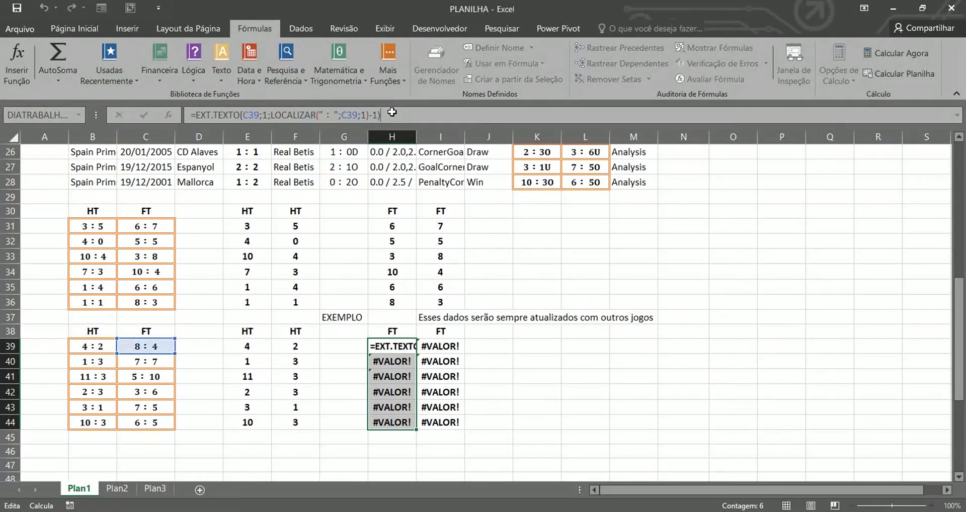
{"action": "key", "text": "ctrl+Return"}
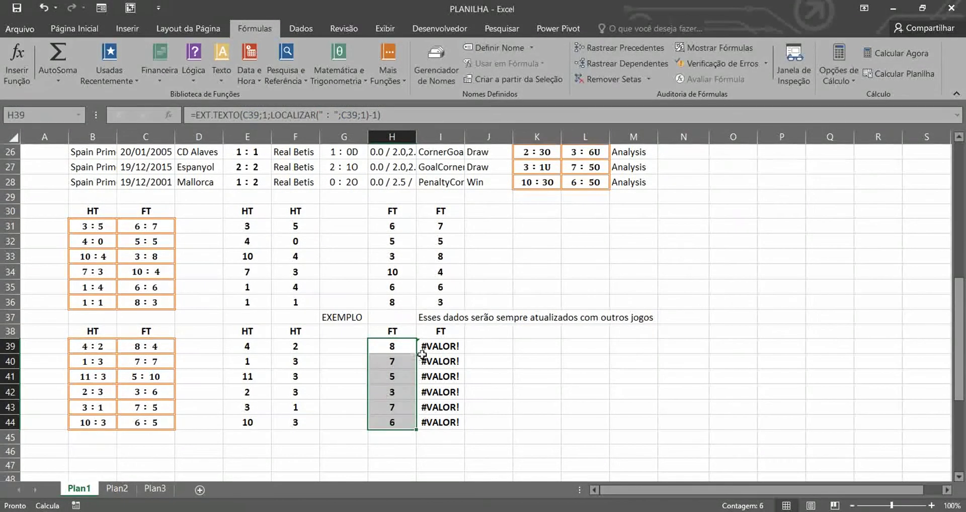
Repoint I39's away-goal formula to C39 and fill it to I44: 8-4, 7-7, 5-10, 3-6, 7-5, 6-5
{"action": "double_click", "coordinate": [426, 346]}
{"action": "left_click_drag", "start_coordinate": [229, 340], "coordinate": [125, 342]}
{"action": "left_click_drag", "start_coordinate": [229, 340], "coordinate": [132, 341]}
{"action": "key", "text": "ctrl+Return"}
{"action": "key", "text": "ctrl+shift+Down"}
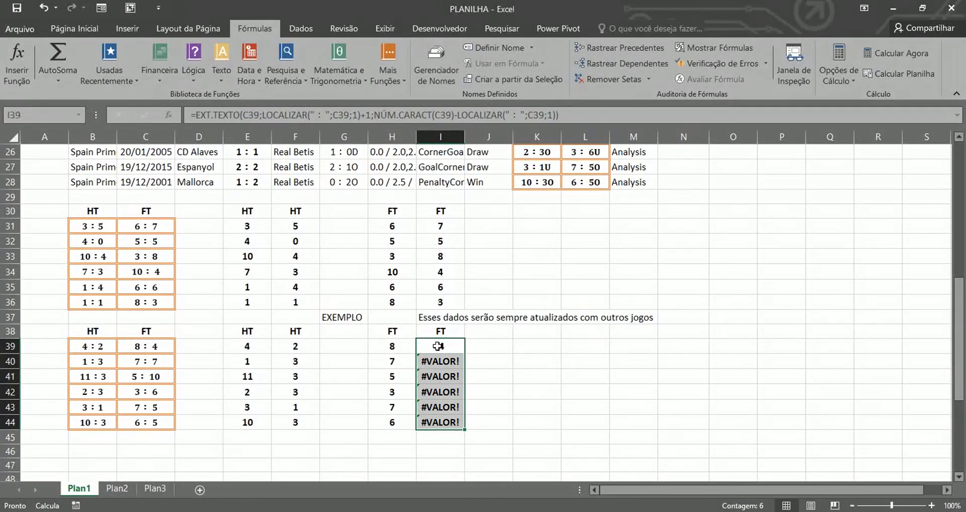
{"action": "left_click", "coordinate": [573, 118]}
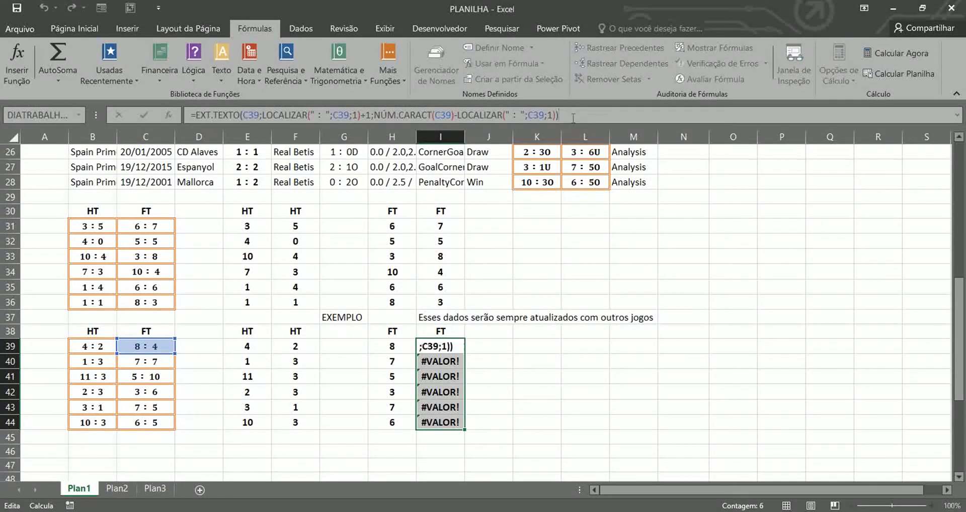
{"action": "key", "text": "ctrl+Return"}
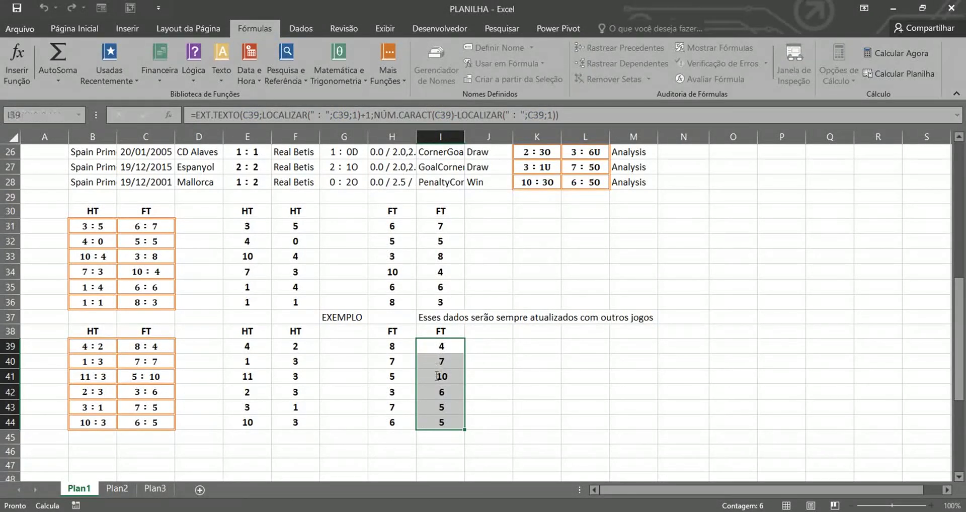
Copy the H39:I44 full-time formulas into H31:I36, showing 6-7, 5-5, 3-8, 10-4, 6-6, 8-3
{"action": "key", "text": "shift+Left"}
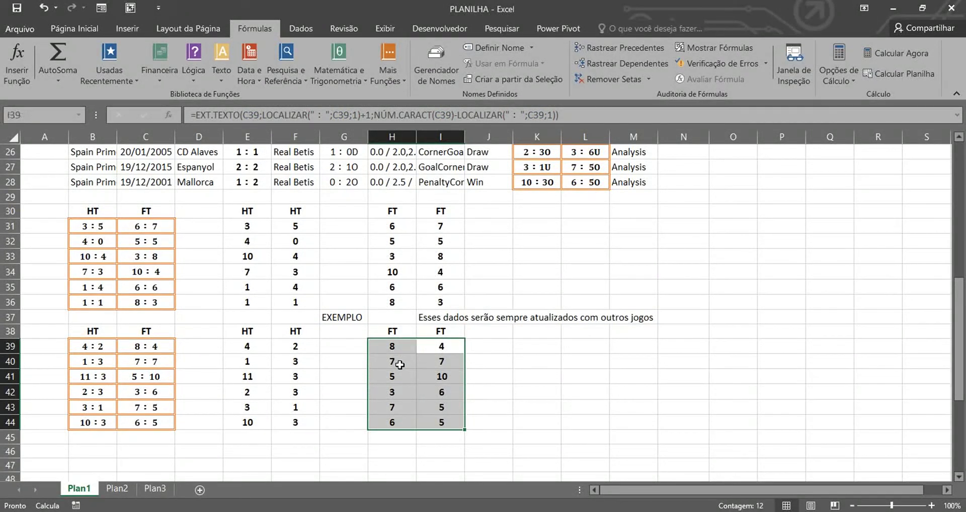
{"action": "key", "text": "ctrl+c"}
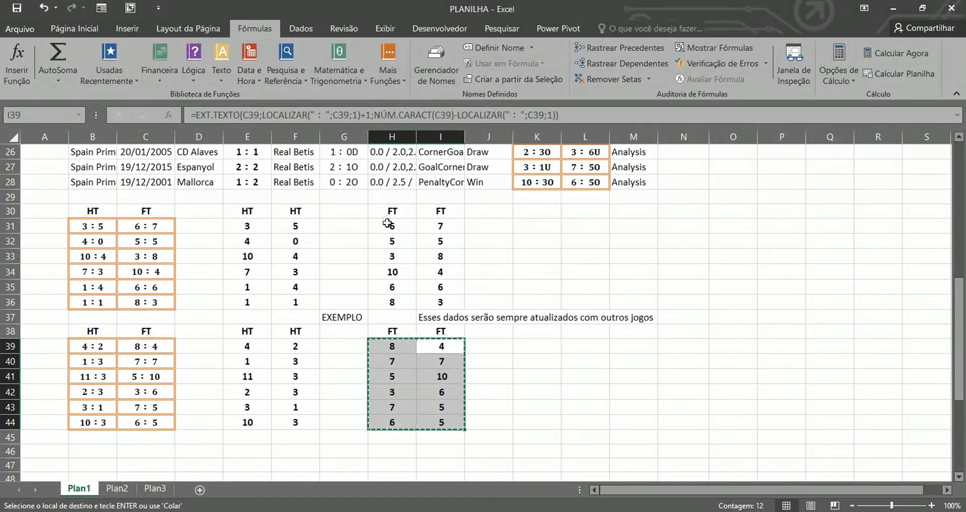
{"action": "left_click", "coordinate": [387, 223]}
{"action": "key", "text": "ctrl+v"}
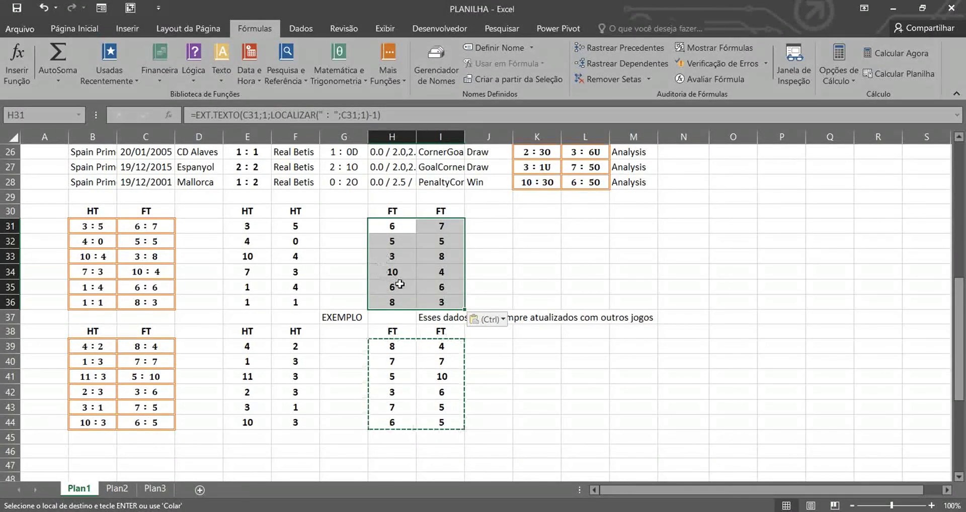
{"action": "key", "text": "Escape"}
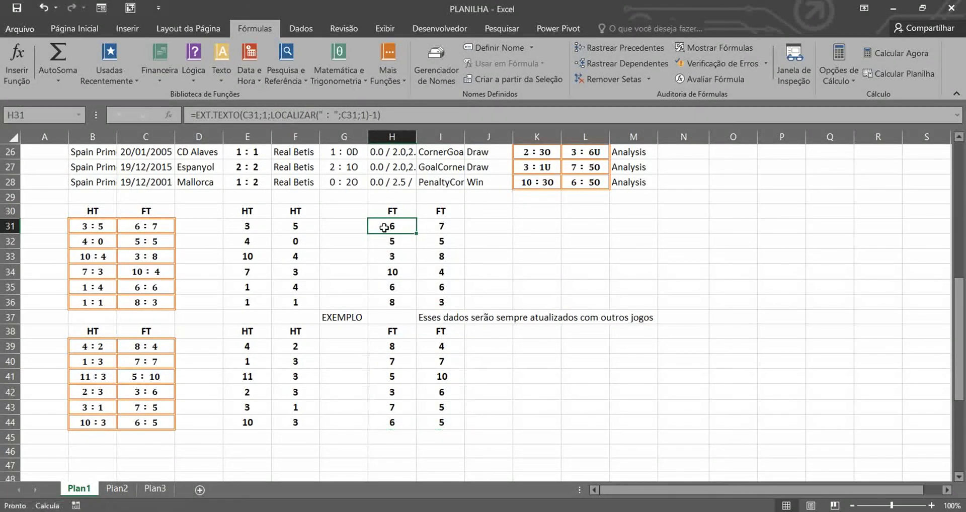
{"action": "left_click", "coordinate": [531, 182]}
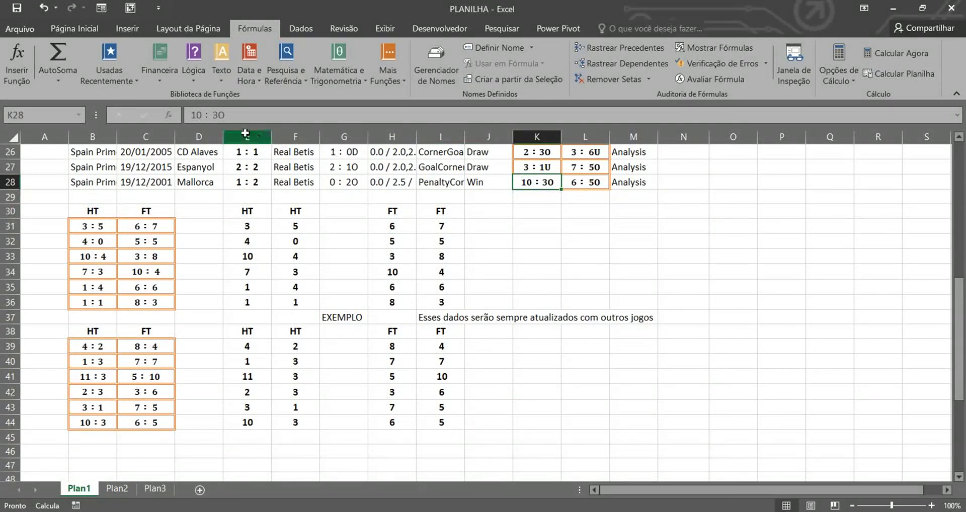
{"action": "left_click", "coordinate": [197, 115]}
{"action": "type", "text": "2"}
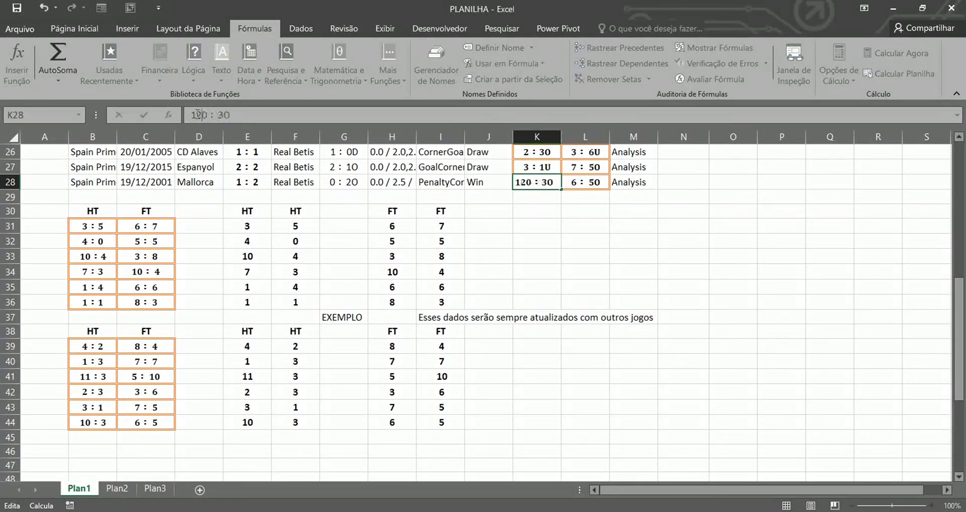
{"action": "type", "text": "3"}
{"action": "key", "text": "Return"}
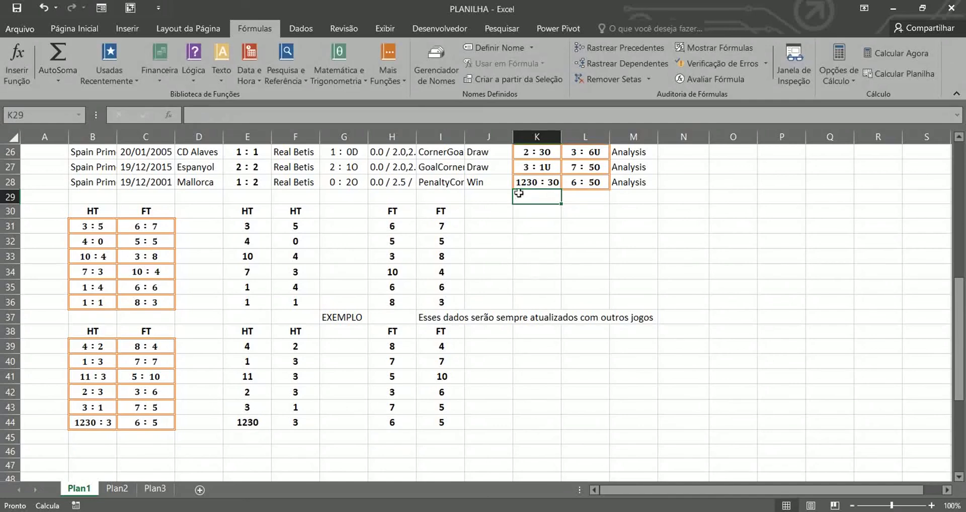
{"action": "key", "text": "ctrl+z"}
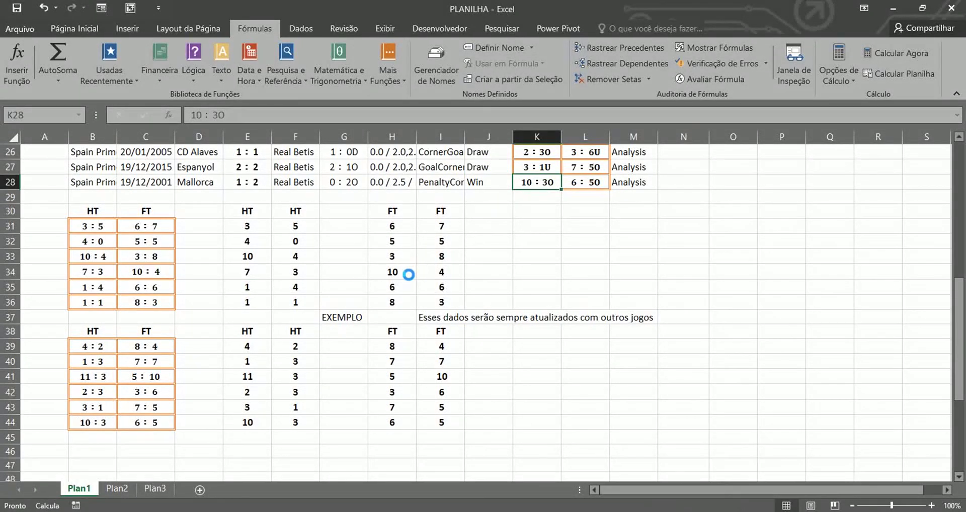